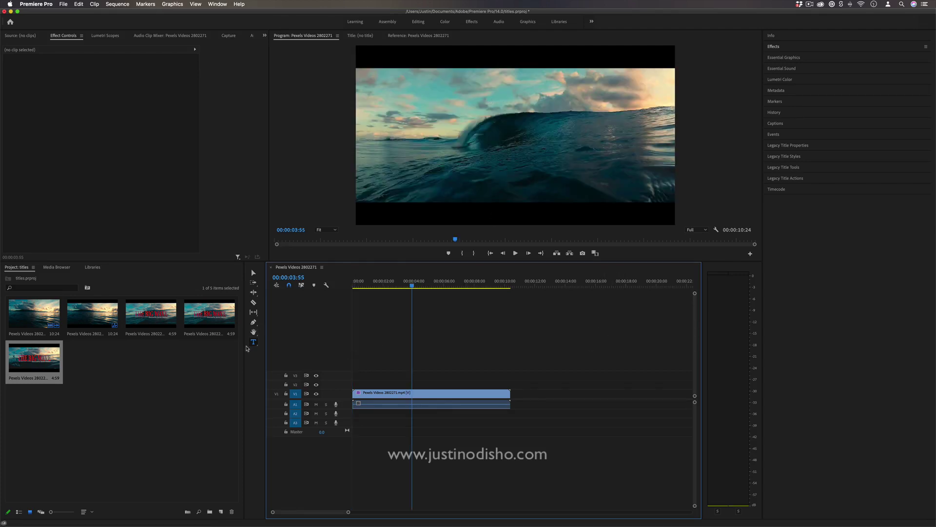
- Type 'THE BIG WAVE' as a text graphic over the ocean footage, correcting the mistyped last word
left_click(280, 344)
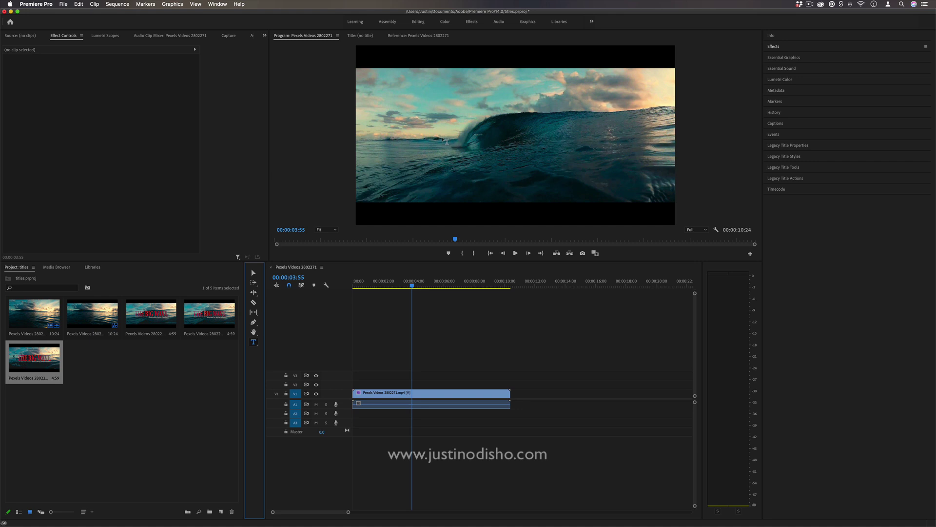
left_click(444, 138)
type("THE BIG VID")
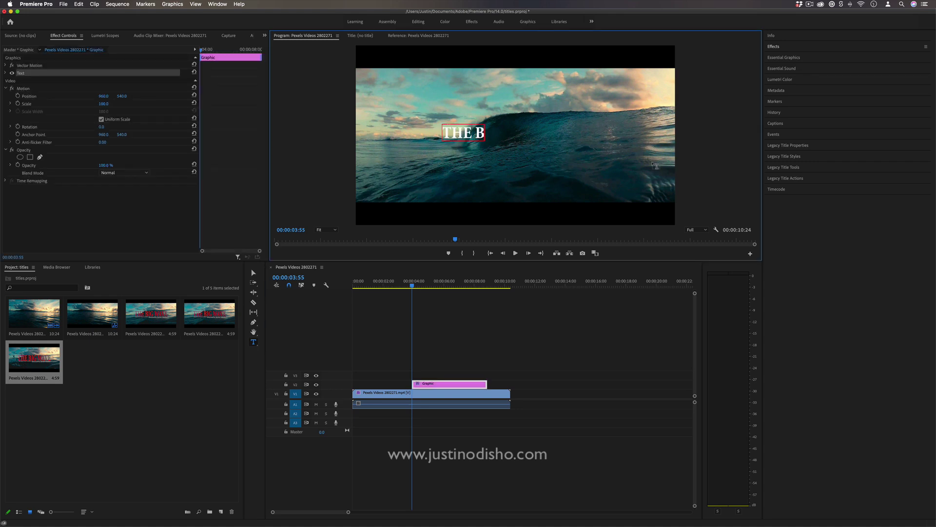
key("BackSpace")
key("BackSpace")
key("BackSpace")
type("WAVE")
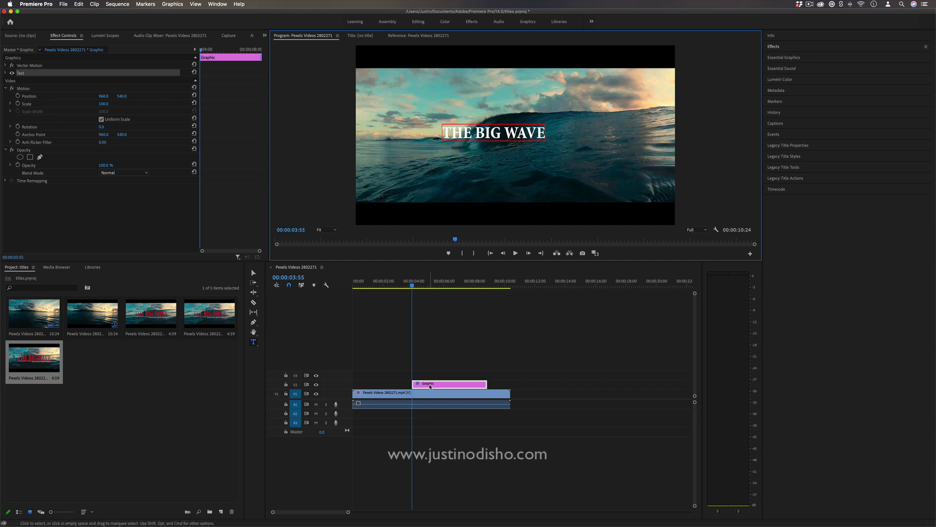
- Centre the title vertically and horizontally with the Essential Graphics align buttons
left_click(785, 58)
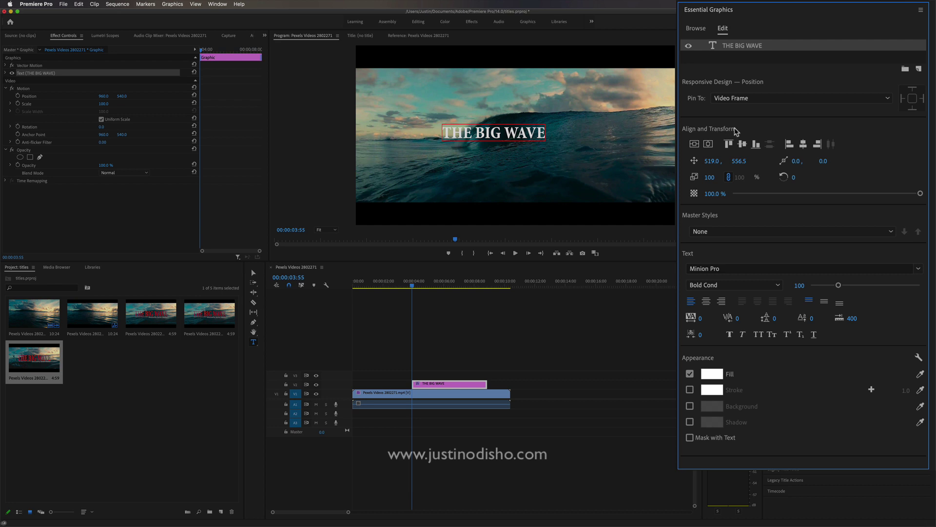
left_click(694, 144)
left_click(708, 144)
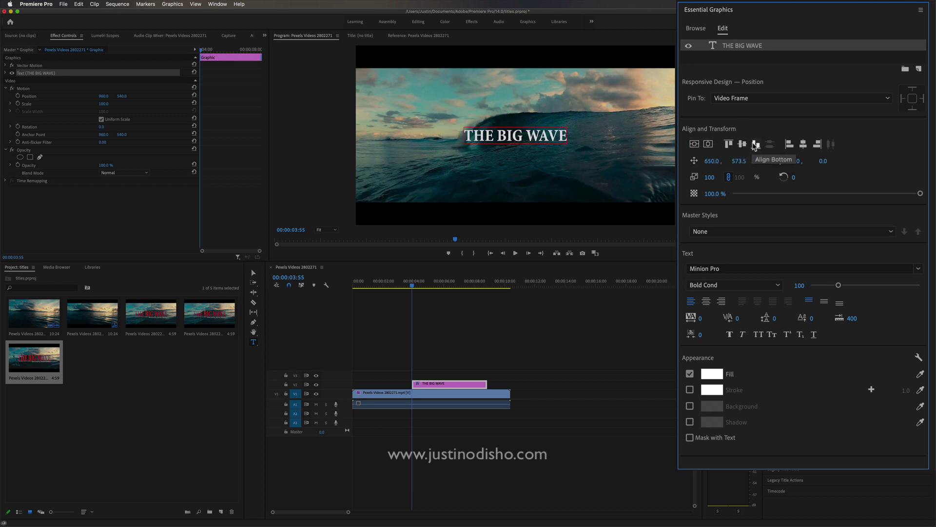
left_click(728, 144)
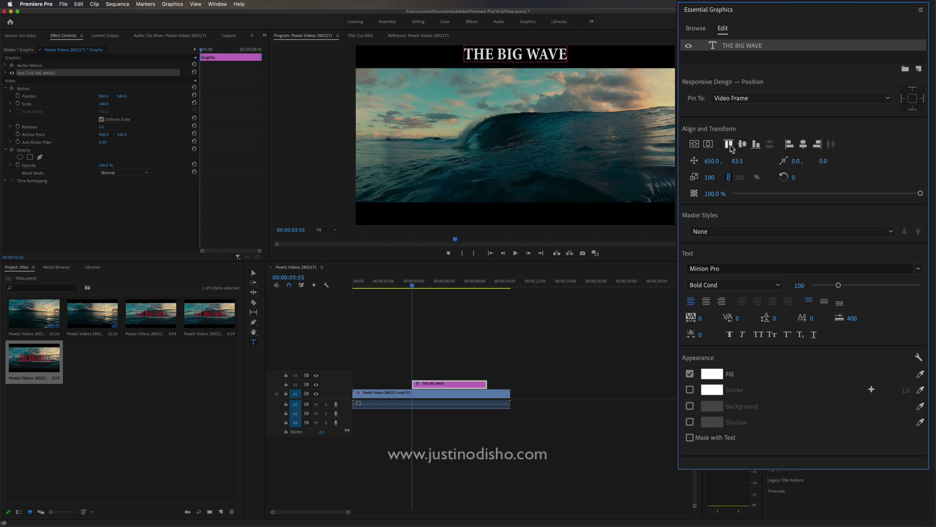
left_click(694, 144)
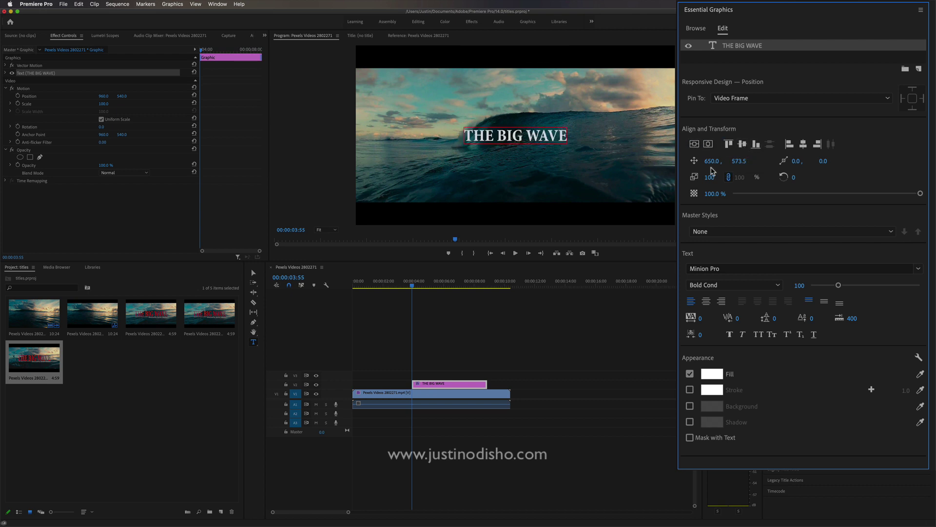
mouse_move(711, 161)
left_mouse_down()
mouse_move(556, 162)
mouse_move(749, 161)
mouse_move(721, 161)
left_mouse_up()
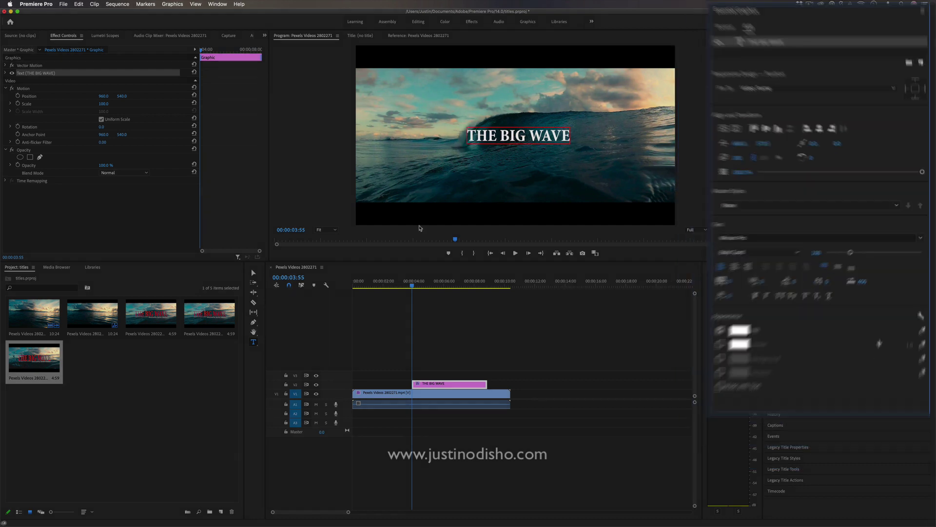
- Enlarge the title to 188% scale and re-centre it over the wave
left_click(253, 273)
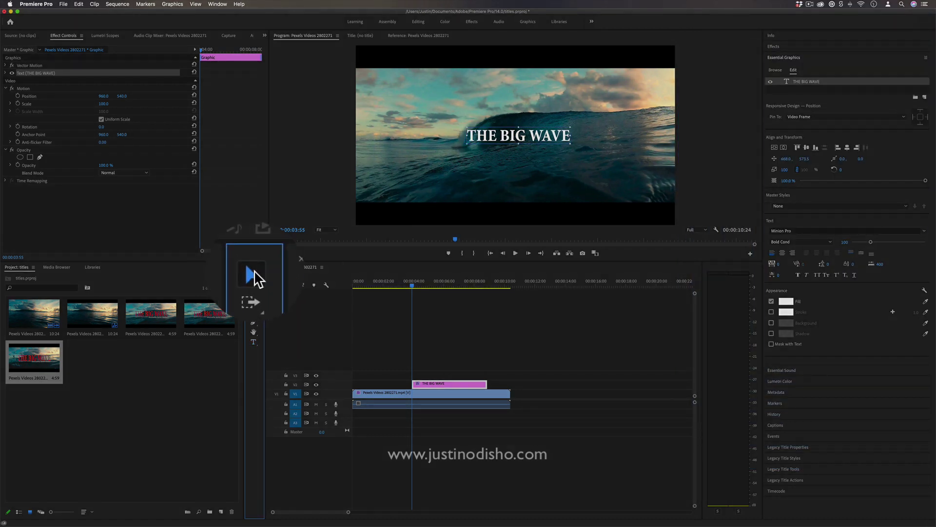
mouse_move(518, 135)
left_mouse_down()
mouse_move(485, 130)
mouse_move(575, 138)
mouse_move(521, 143)
left_mouse_up()
mouse_move(579, 149)
left_mouse_down()
mouse_move(632, 153)
mouse_move(569, 145)
left_mouse_up()
left_click(808, 148)
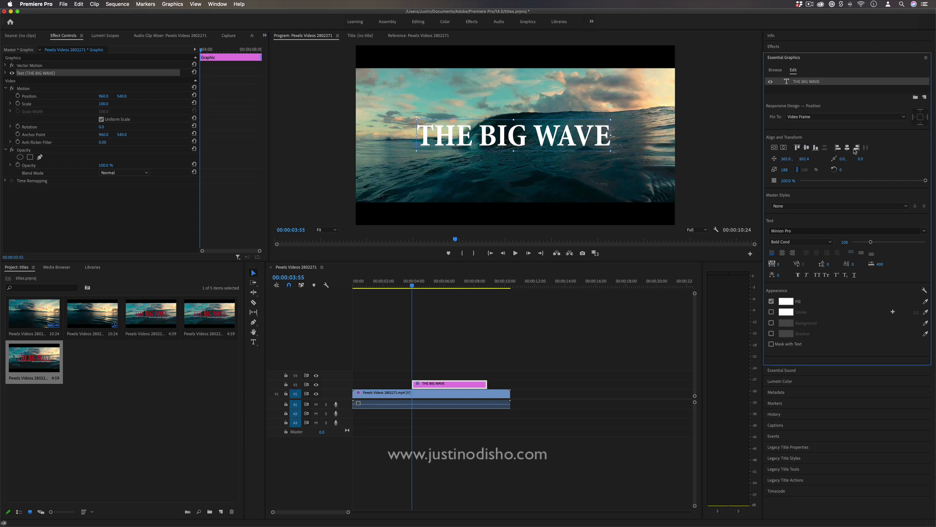
left_click(847, 149)
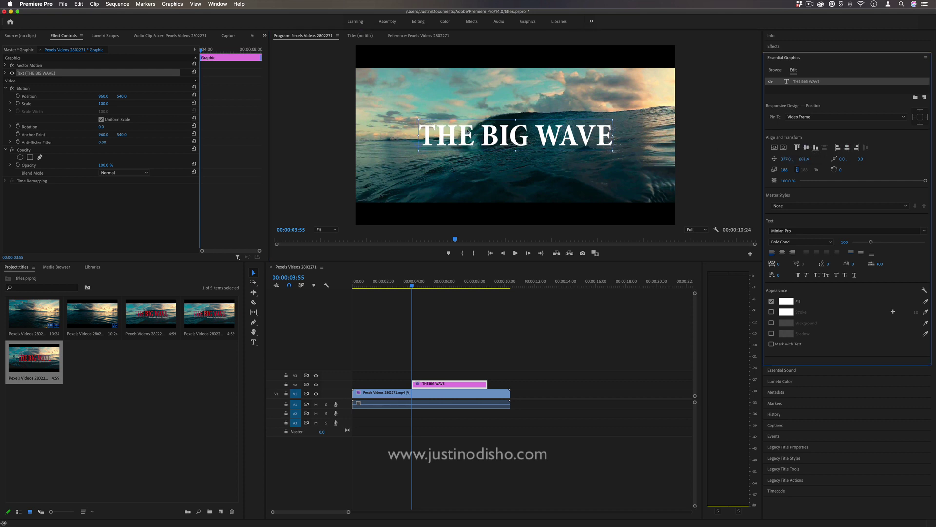
left_click(254, 342)
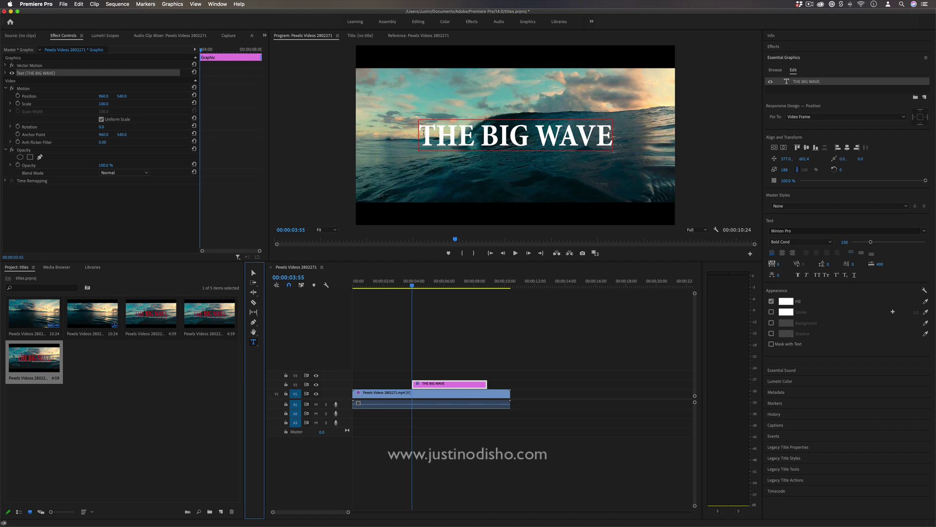
left_click_drag(423, 132, 629, 132)
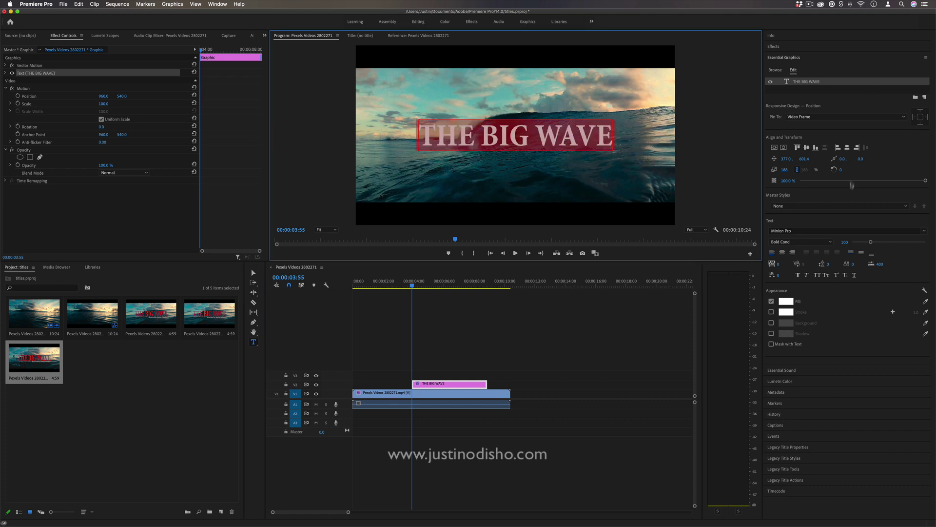
mouse_move(841, 169)
left_mouse_down()
mouse_move(885, 168)
mouse_move(858, 169)
left_mouse_up()
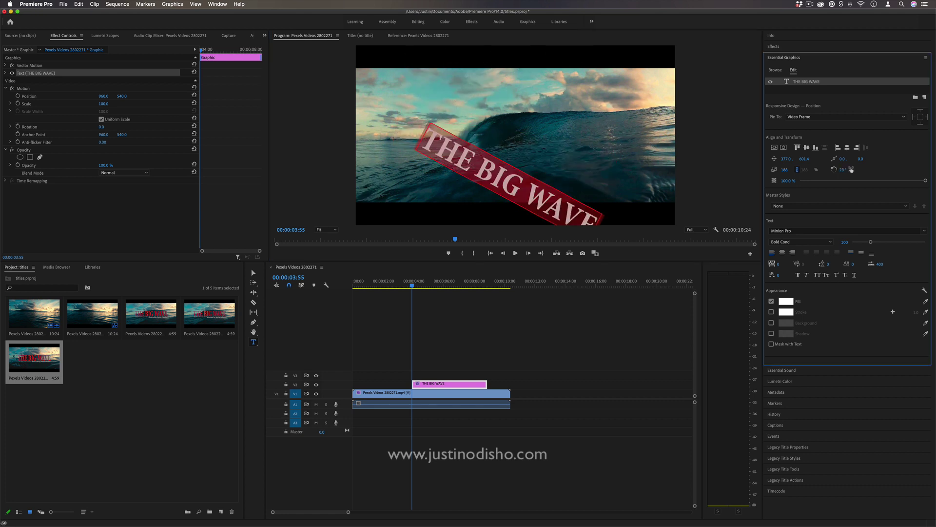
left_click(844, 169)
type("0")
key("Return")
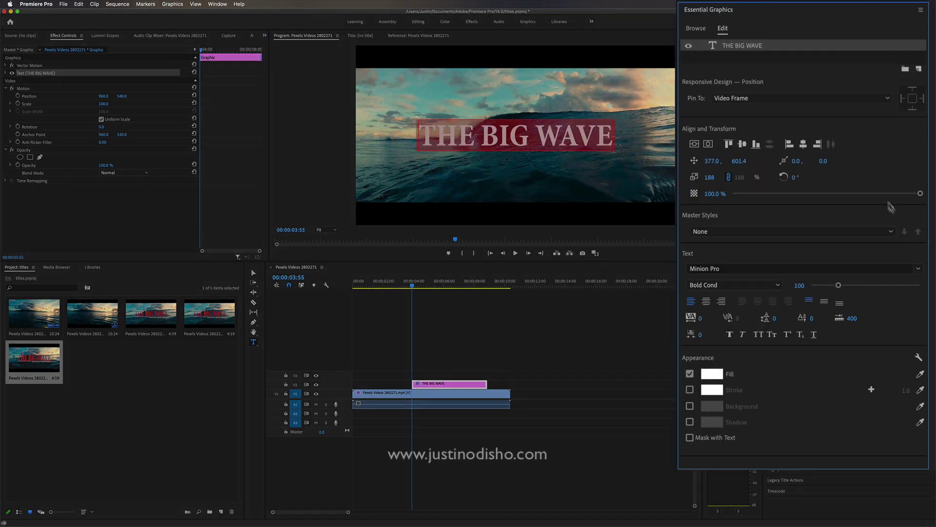
left_click_drag(899, 194, 812, 194)
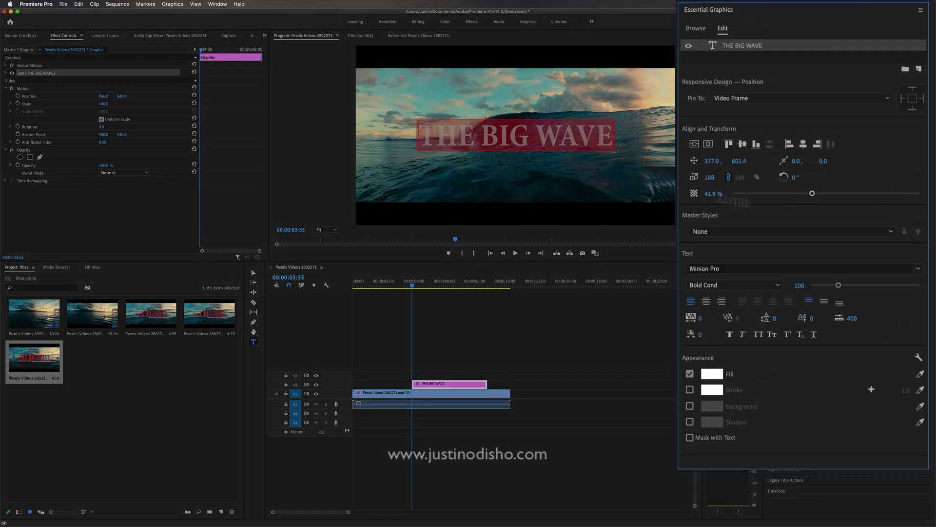
left_click(598, 136)
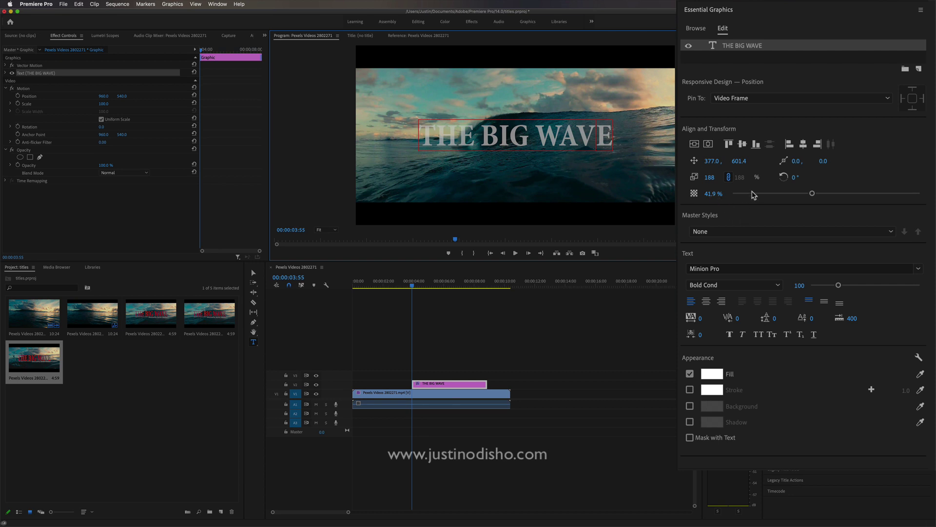
left_click_drag(754, 195, 920, 194)
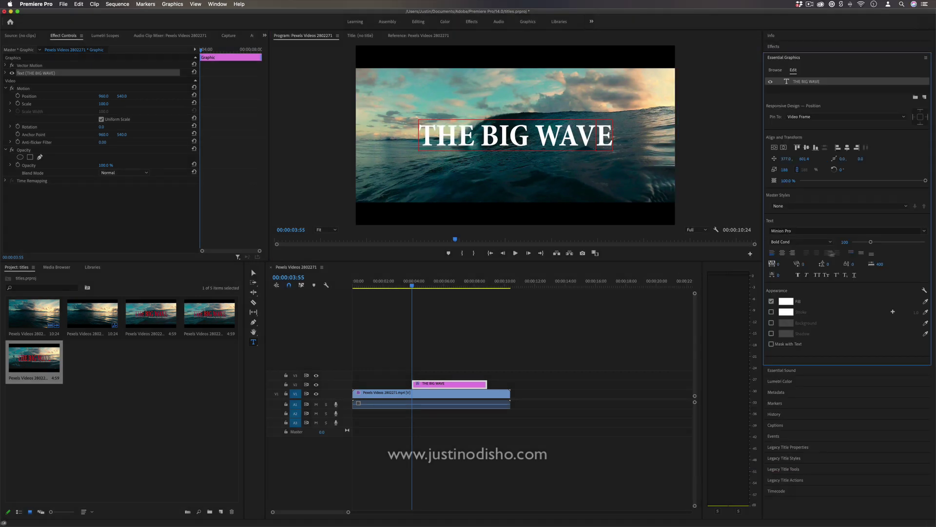
left_click_drag(617, 152, 416, 138)
- Try the Norwester font on the title and re-centre it in the frame
left_click(795, 231)
scroll(872, 284, "down", 5)
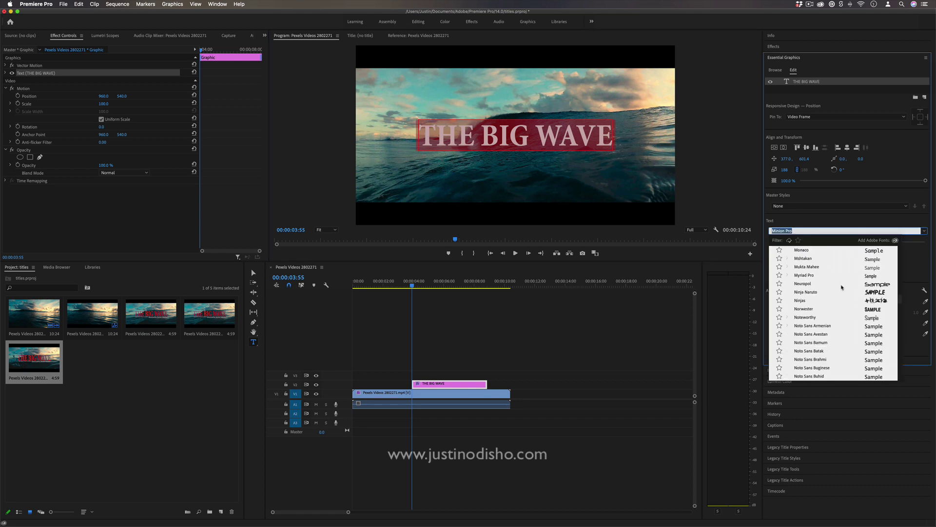
scroll(795, 356, "up", 6)
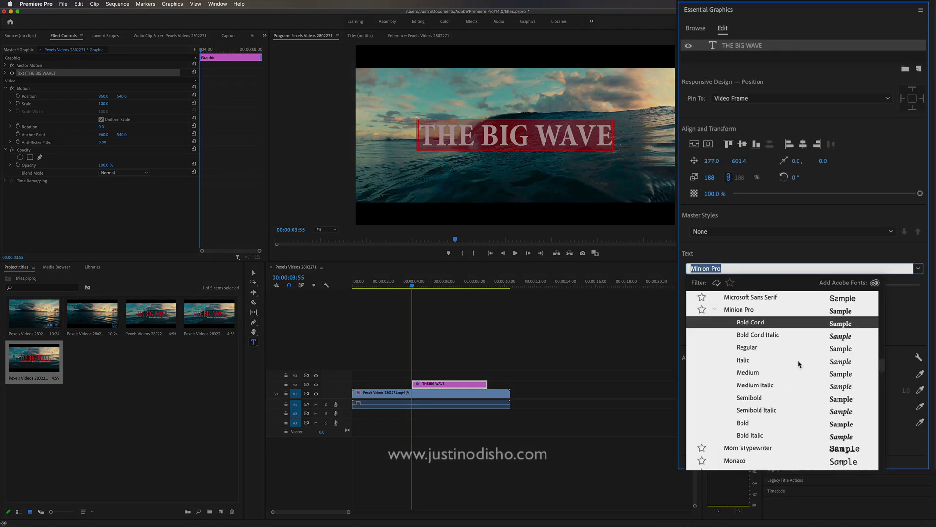
scroll(799, 361, "down", 4)
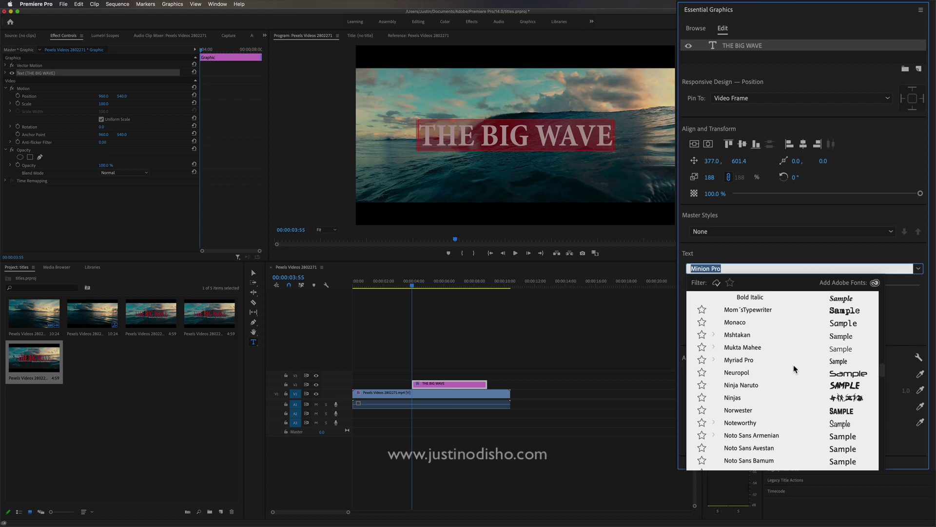
left_click(812, 413)
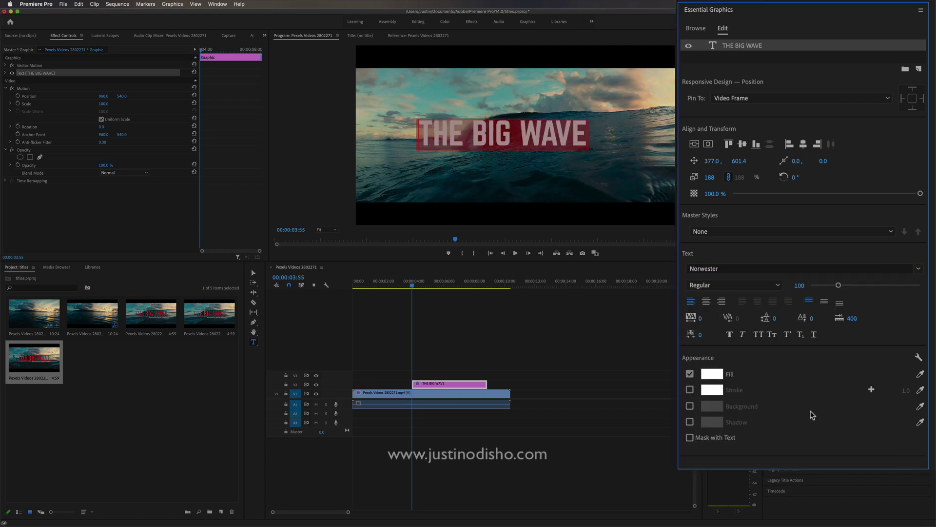
left_click(708, 144)
left_click(694, 144)
- Select the THE BIG WAVE clip and its text layer in Essential Graphics
left_click(573, 136)
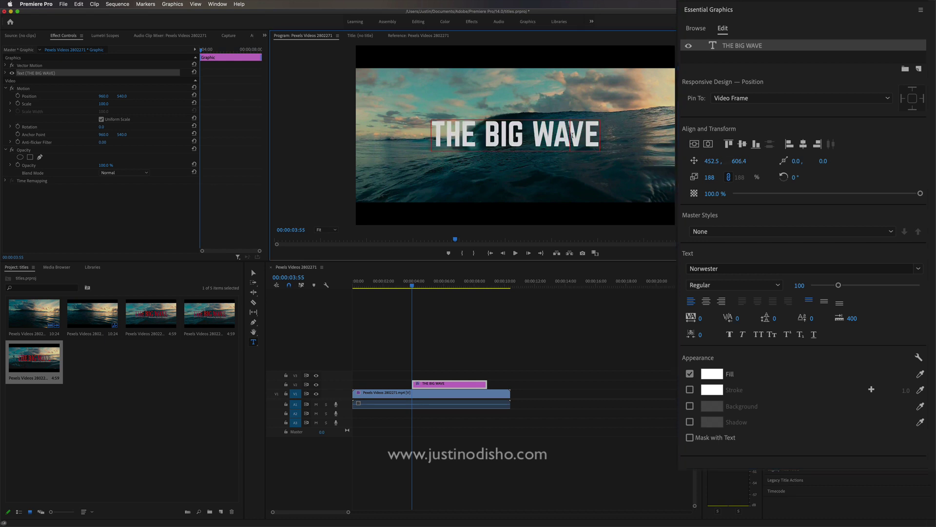
left_click_drag(595, 133, 433, 144)
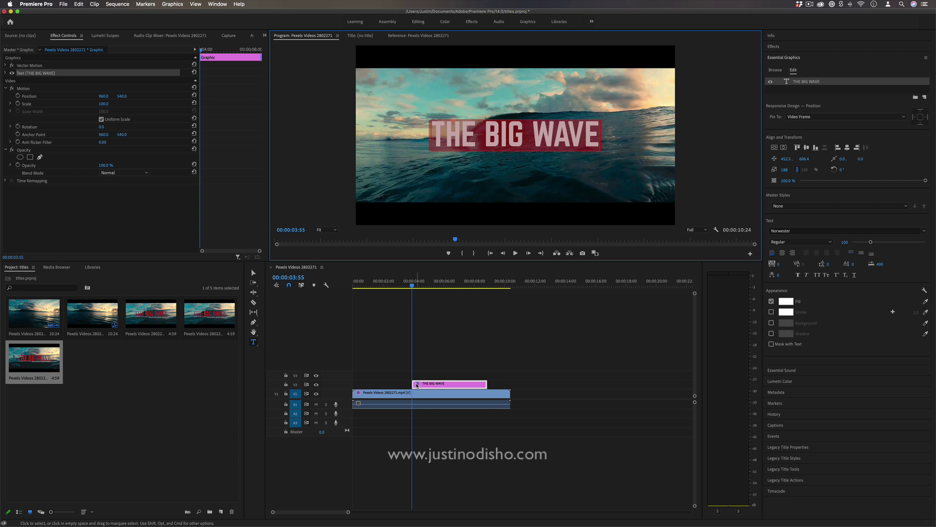
right_click(415, 385)
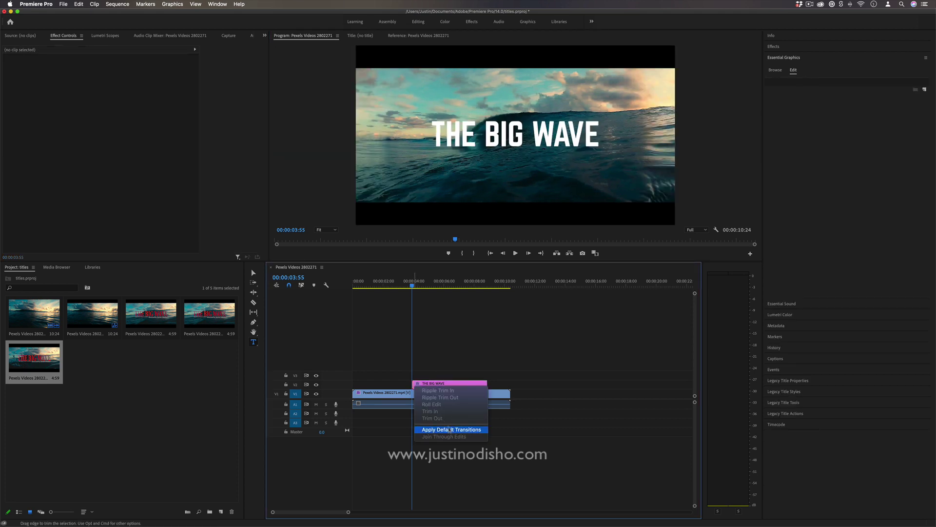
left_click(449, 383)
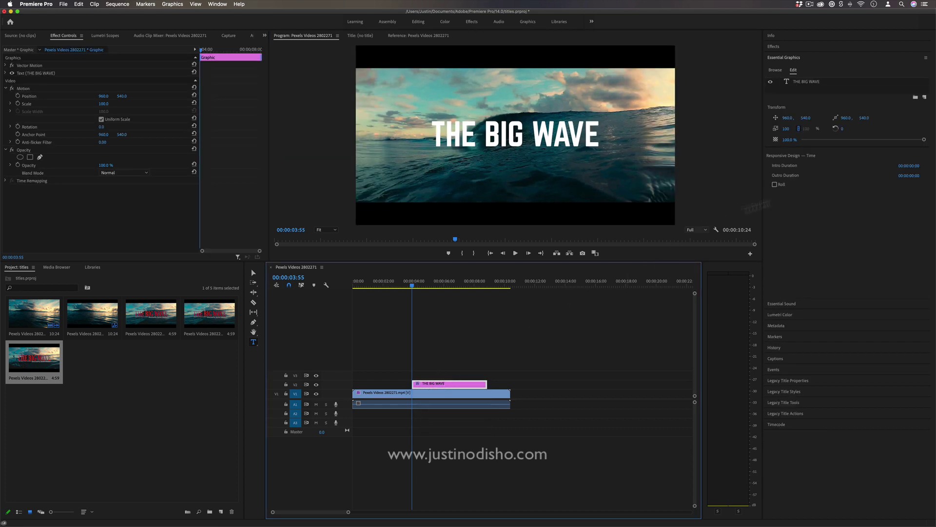
left_click(809, 83)
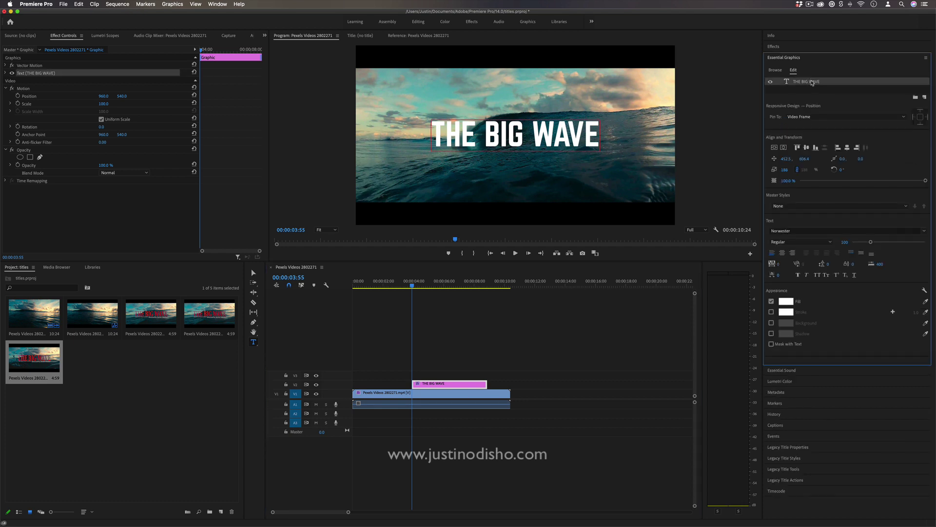
- Set the title's font and style to Minion Pro Bold Cond and widen its tracking
left_click(849, 231)
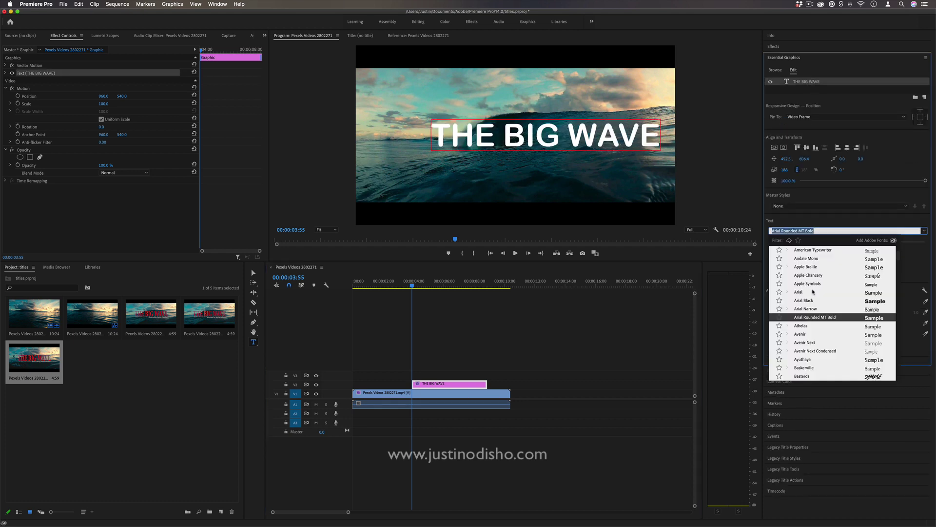
left_click(809, 314)
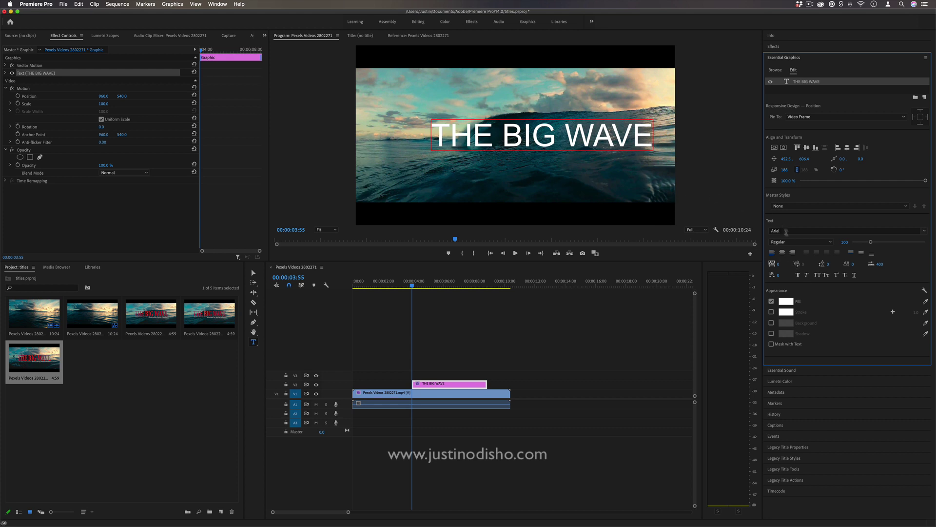
left_click(800, 242)
left_click(718, 311)
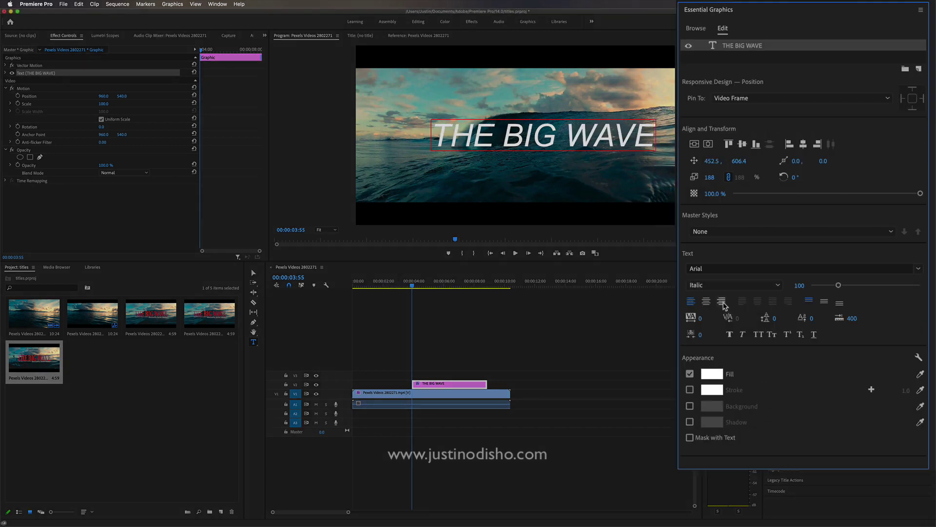
left_click(730, 284)
left_click(724, 324)
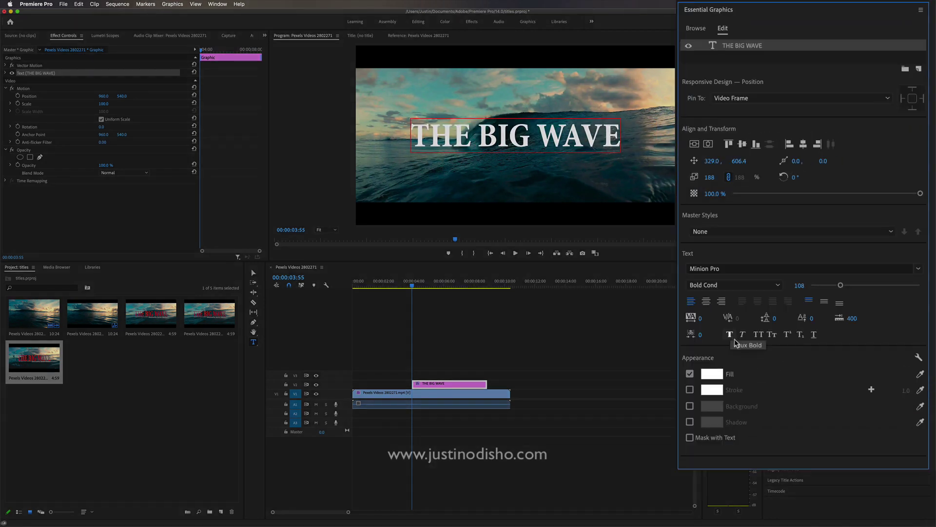
left_click_drag(700, 318, 722, 320)
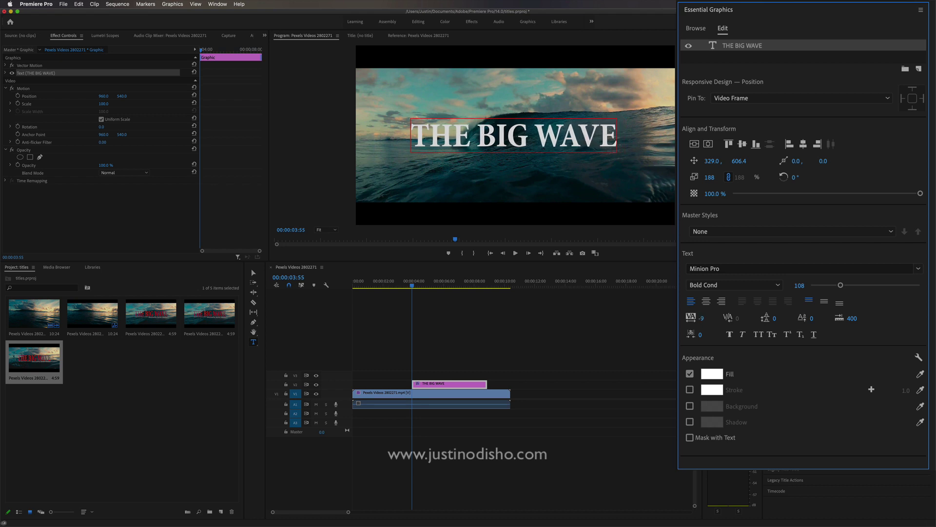
left_click(731, 336)
left_click(731, 336)
- Retype the title to read 'The BIG Wave'
left_click(743, 337)
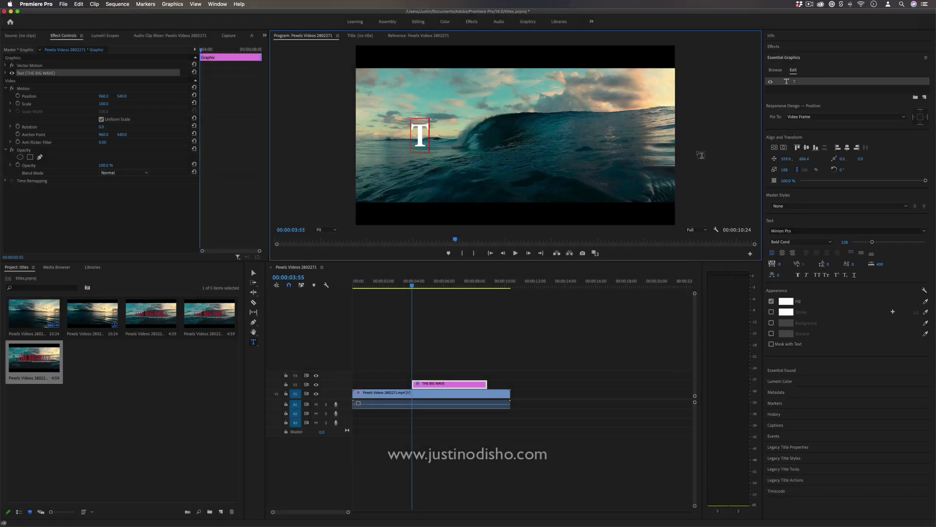
type("he")
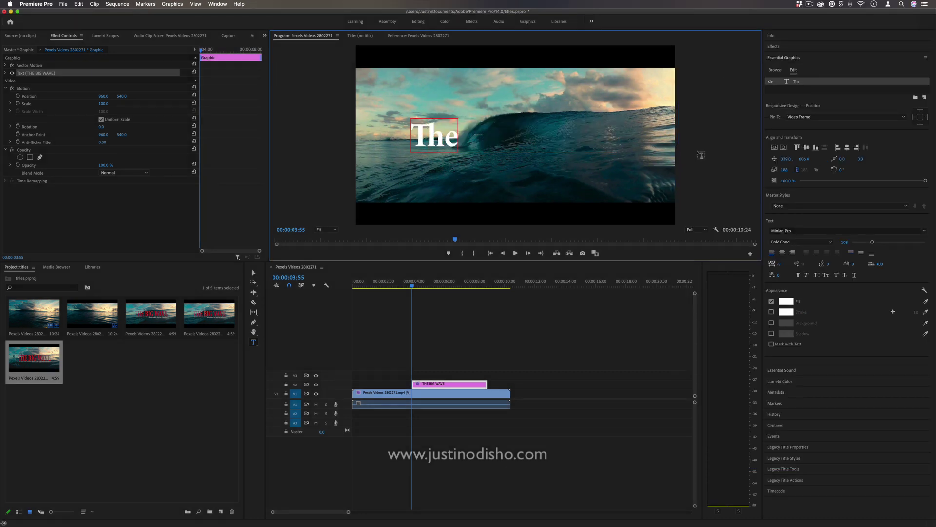
type(" BIG")
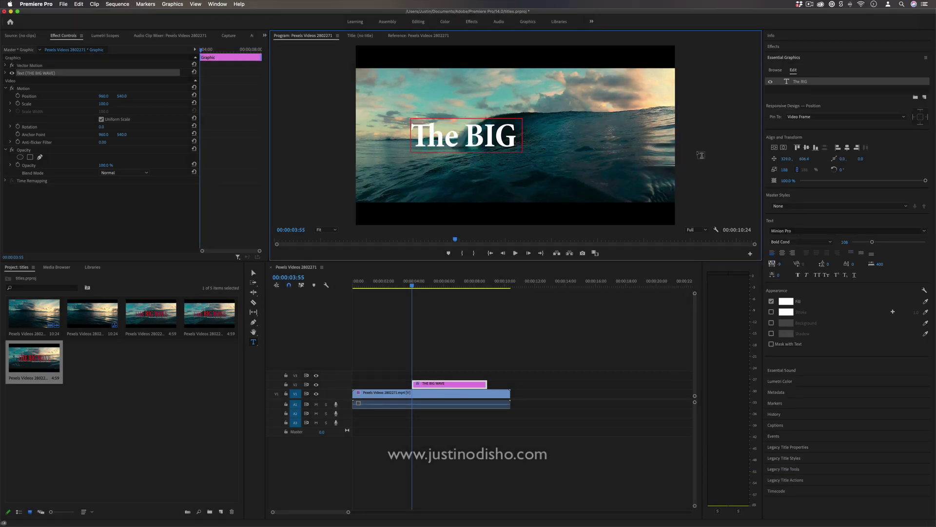
type(" Wave")
left_click(818, 276)
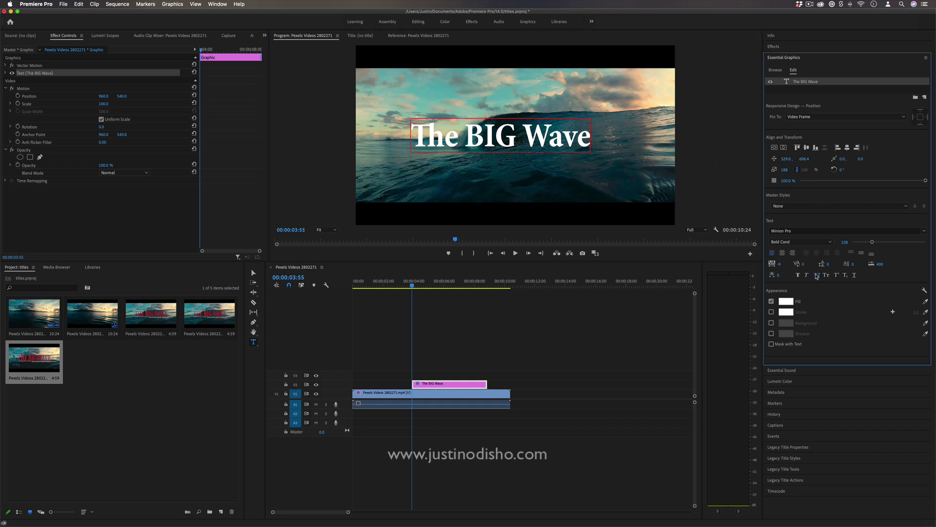
- Try All Caps and Small Caps on the title and retype the middle word as 'Big'
left_click_drag(409, 144, 597, 146)
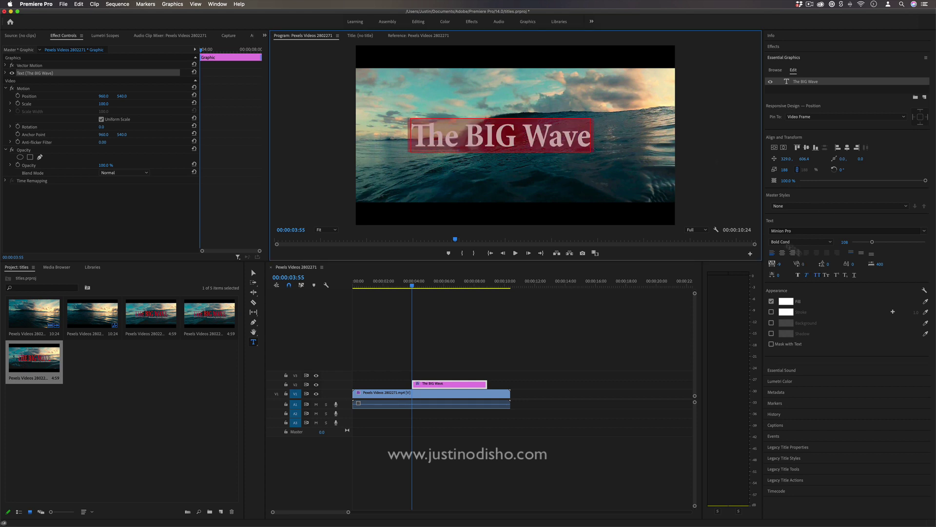
left_click(818, 275)
left_click(808, 275)
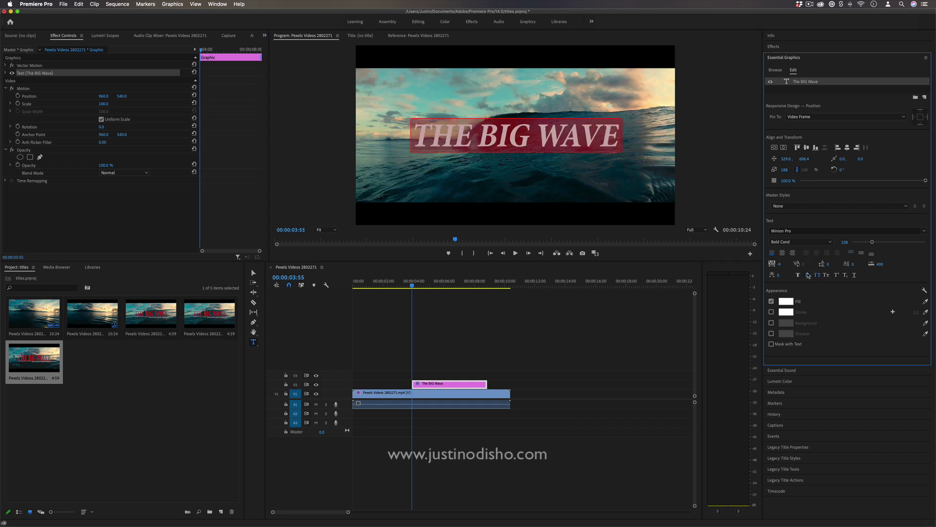
left_click(808, 275)
left_click(826, 276)
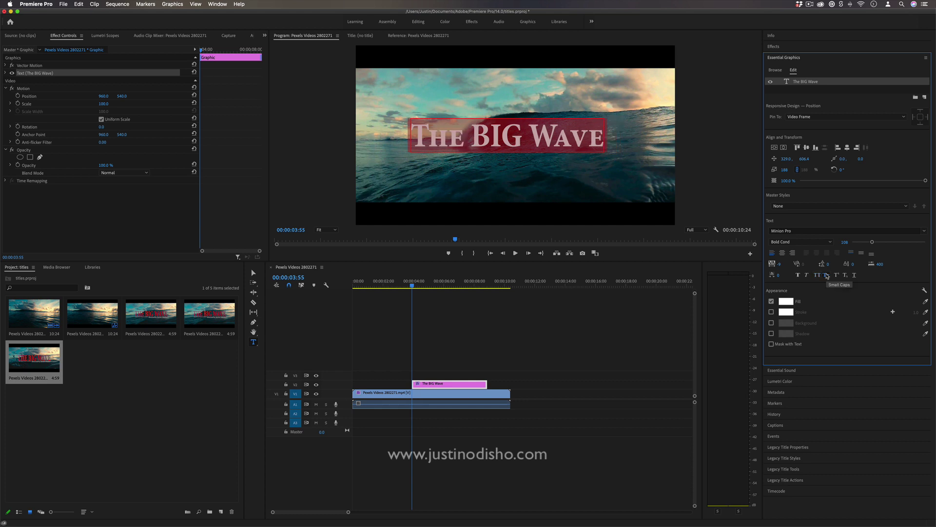
double_click(496, 137)
type("Big")
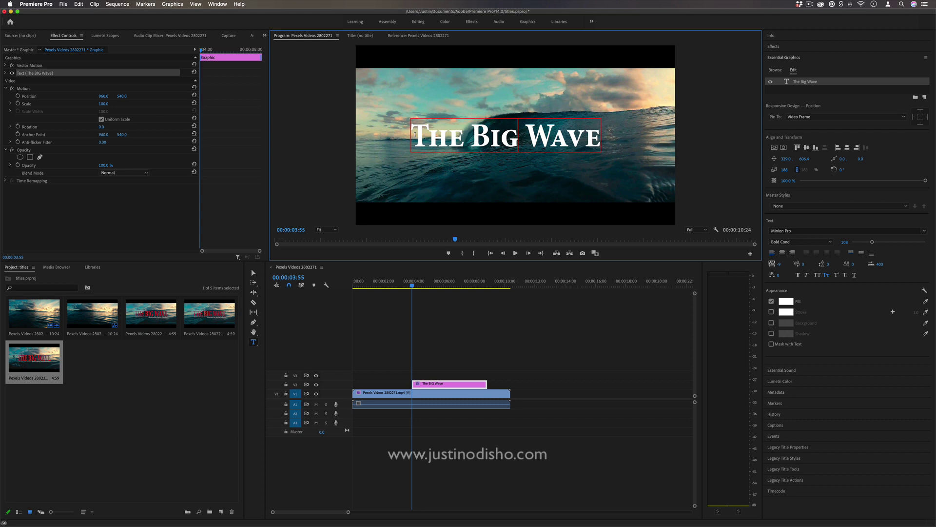
- Scale the title to 204 with unlinked width and height for tall letters, then restore All Caps
left_click_drag(415, 134, 585, 136)
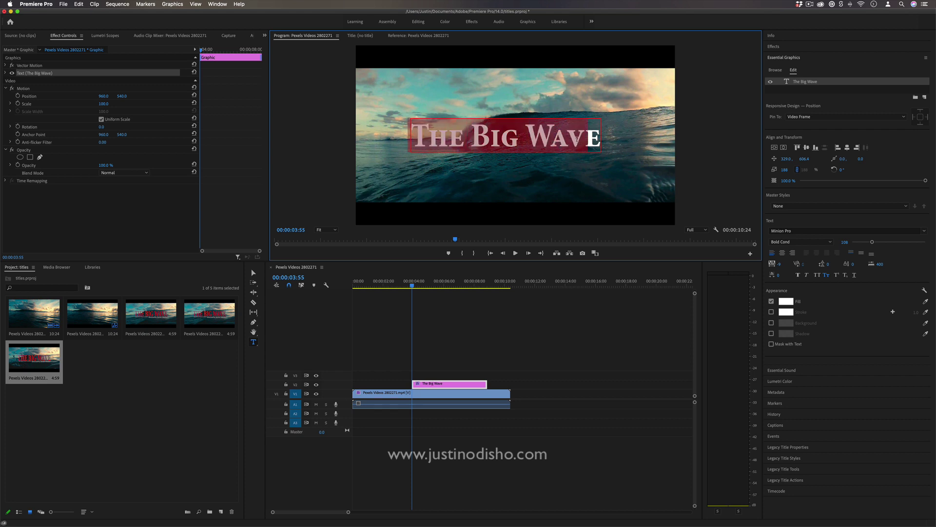
left_click(584, 137)
left_click_drag(413, 133, 649, 144)
left_click_drag(784, 169, 792, 169)
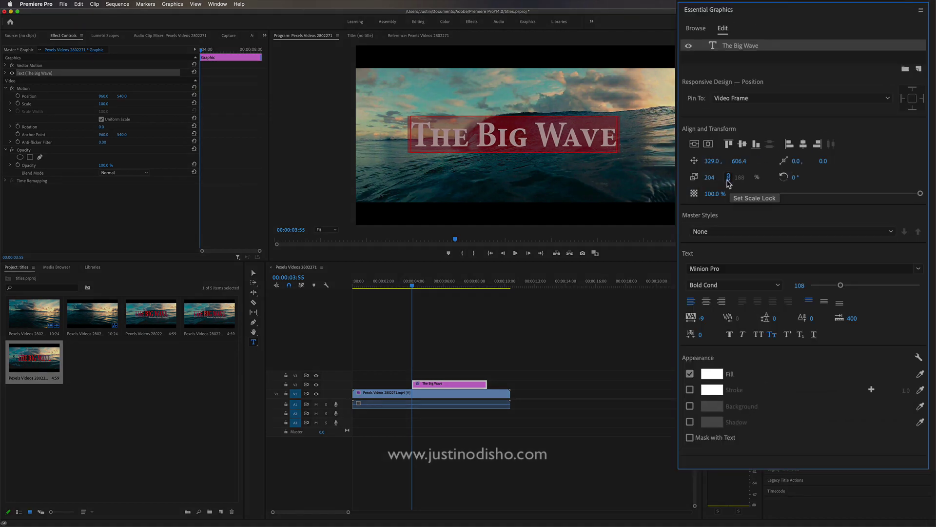
left_click(729, 178)
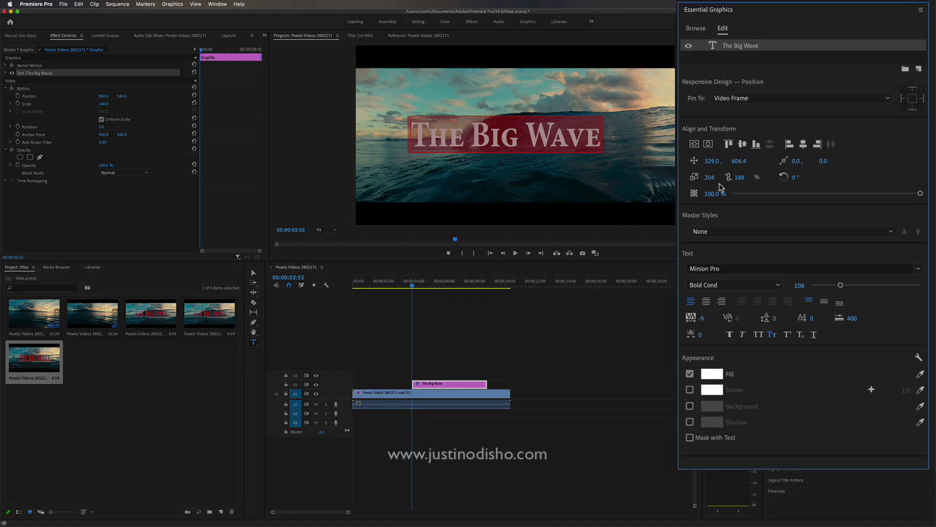
left_click_drag(710, 177, 745, 161)
left_click(771, 334)
- Select The Big Wave graphic clip and its text layer, briefly hiding and showing the title
left_click(522, 134)
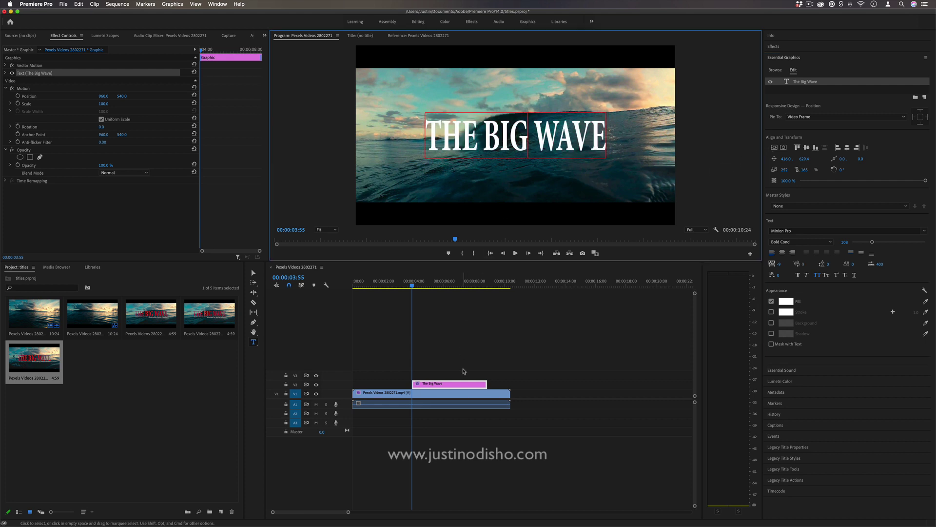
left_click(463, 367)
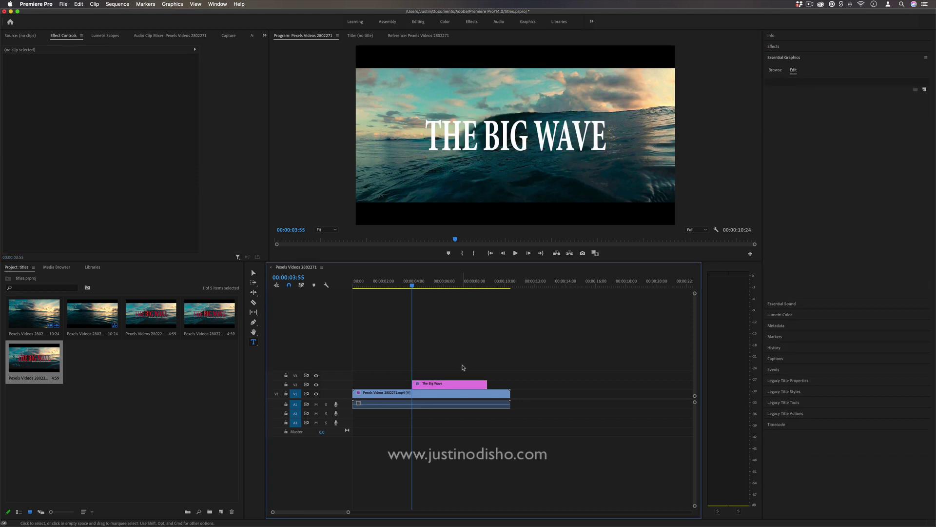
left_click(440, 385)
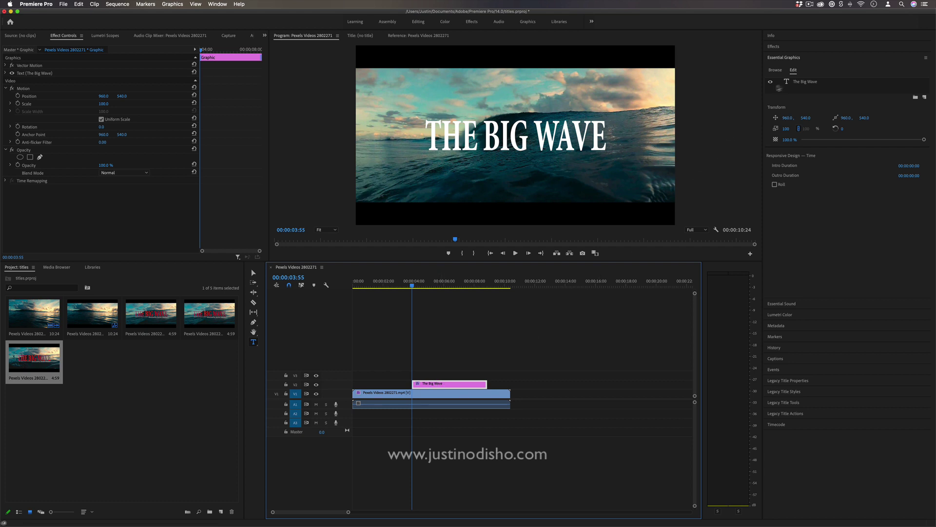
left_click(823, 84)
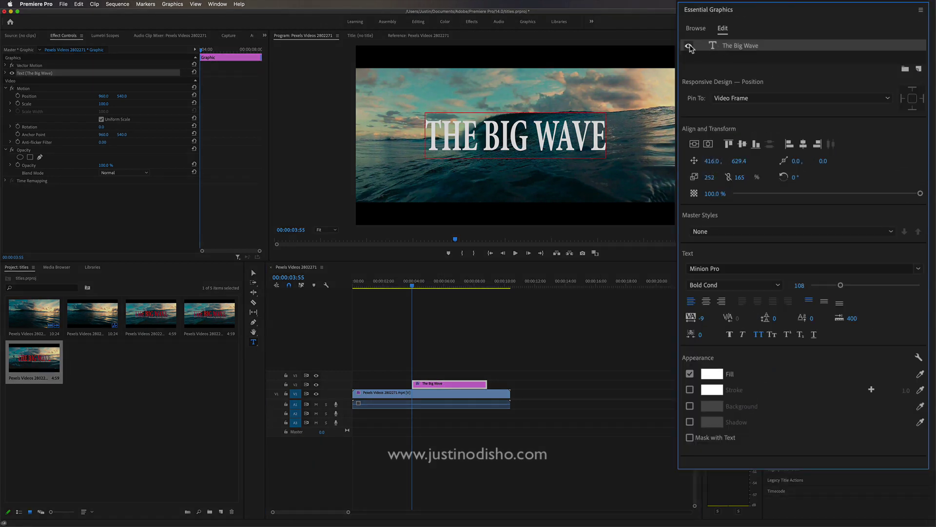
left_click(770, 83)
left_click(689, 46)
- Paste the director credit as a new text layer at 40% scale, centred beneath the title
left_click(487, 166)
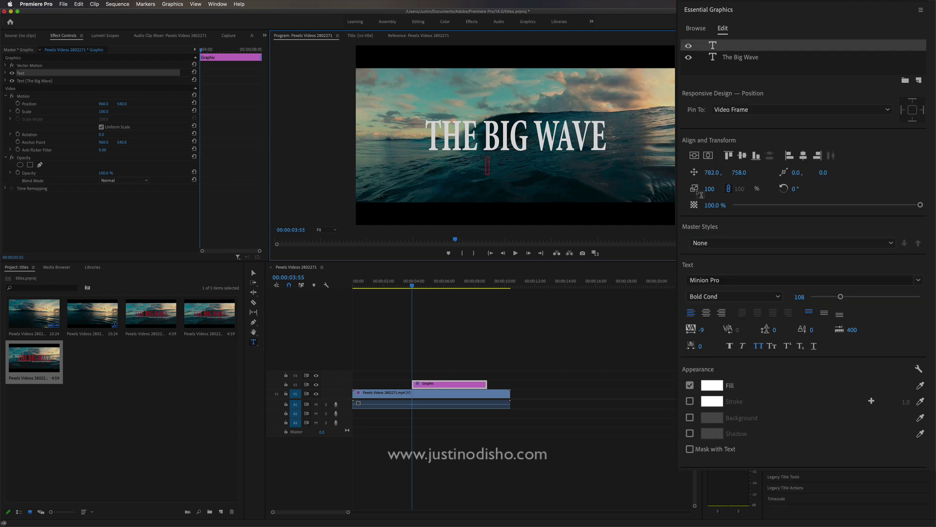
type("Di")
key("BackSpace")
type("dir. by Justin Odisho")
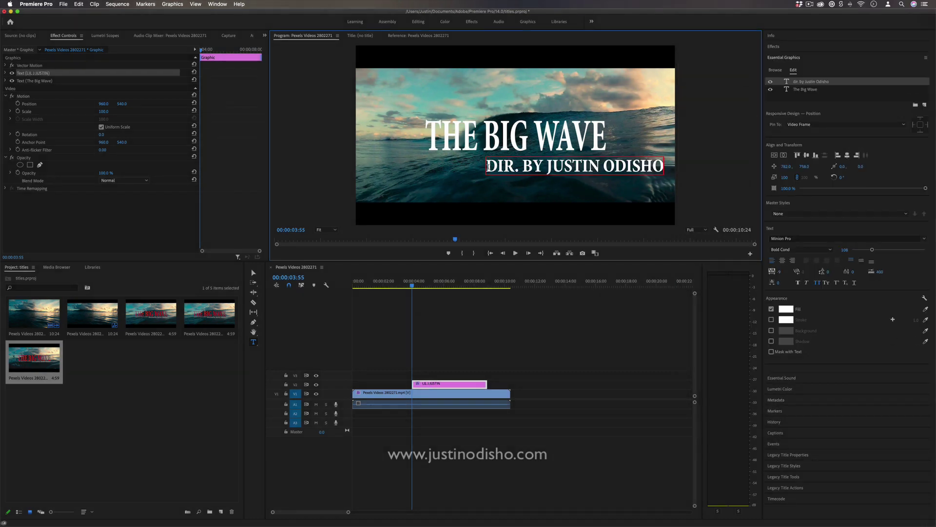
left_click_drag(488, 167, 688, 169)
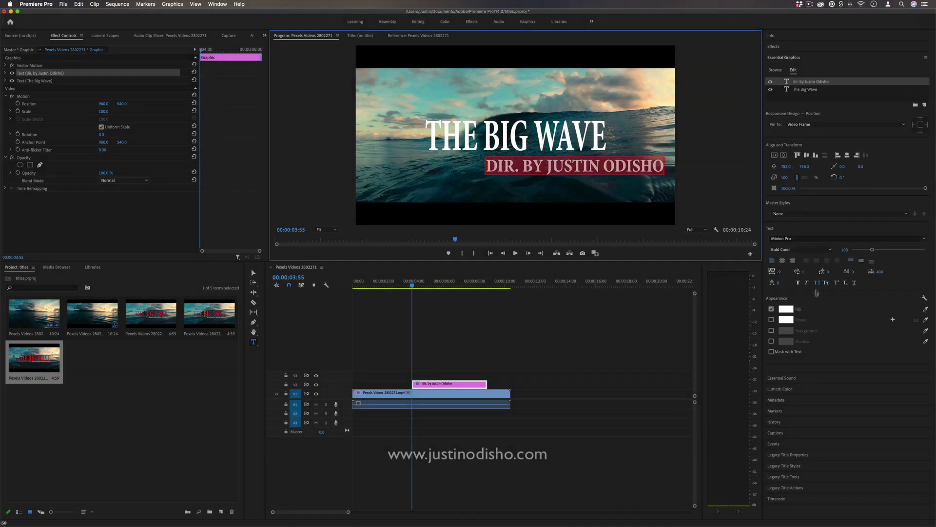
left_click_drag(786, 179, 759, 179)
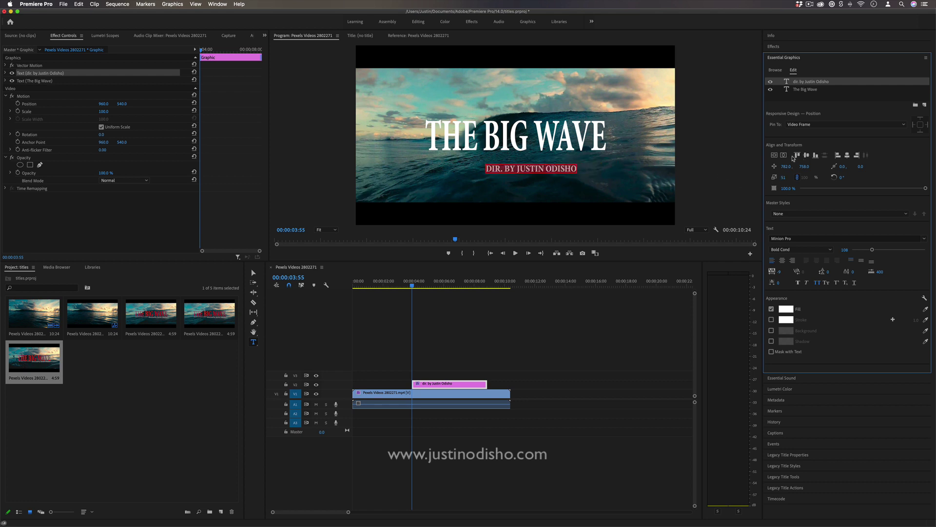
left_click(847, 155)
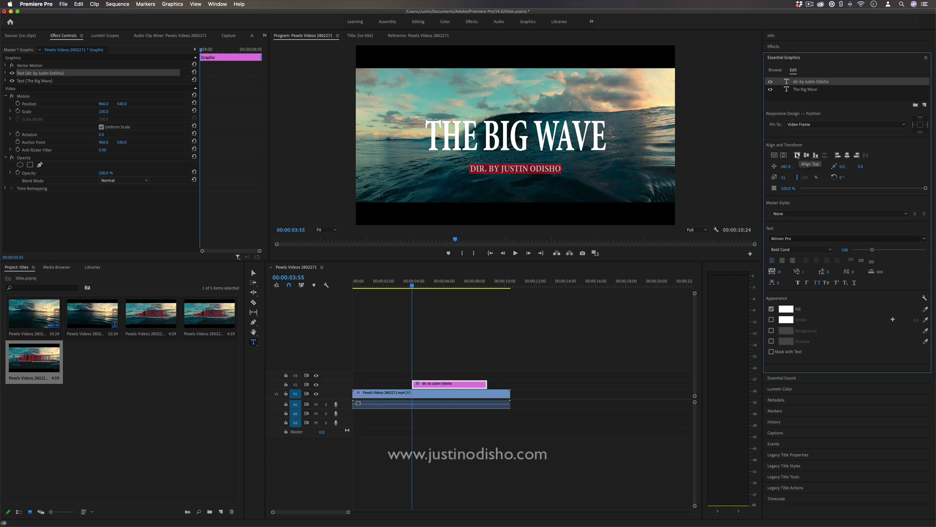
left_click_drag(801, 173, 762, 172)
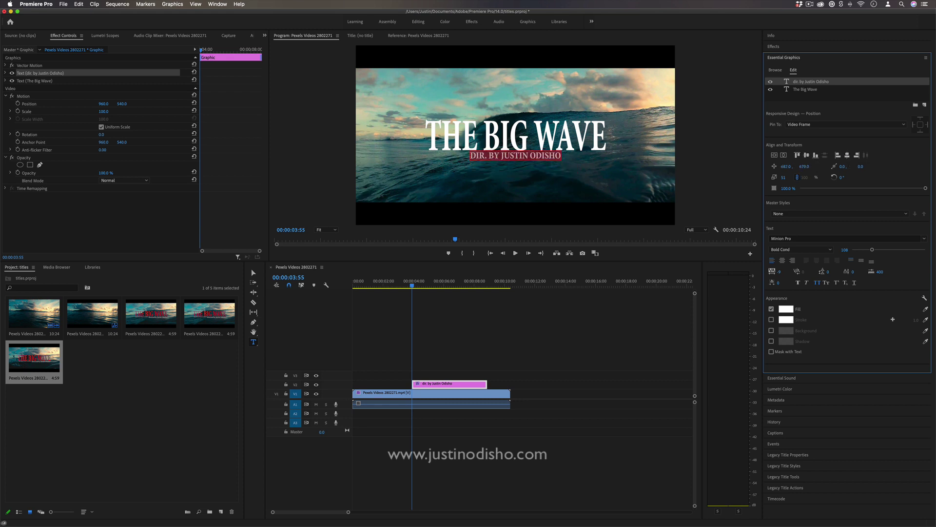
- Move the director credit to Position X about 956 and lower its scale from 51 to 46
left_click(431, 355)
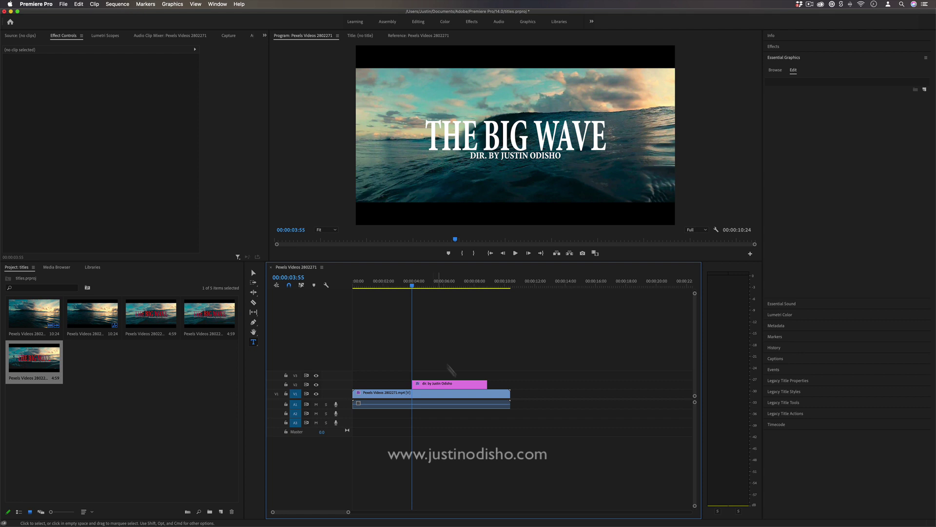
left_click(456, 385)
left_click(822, 83)
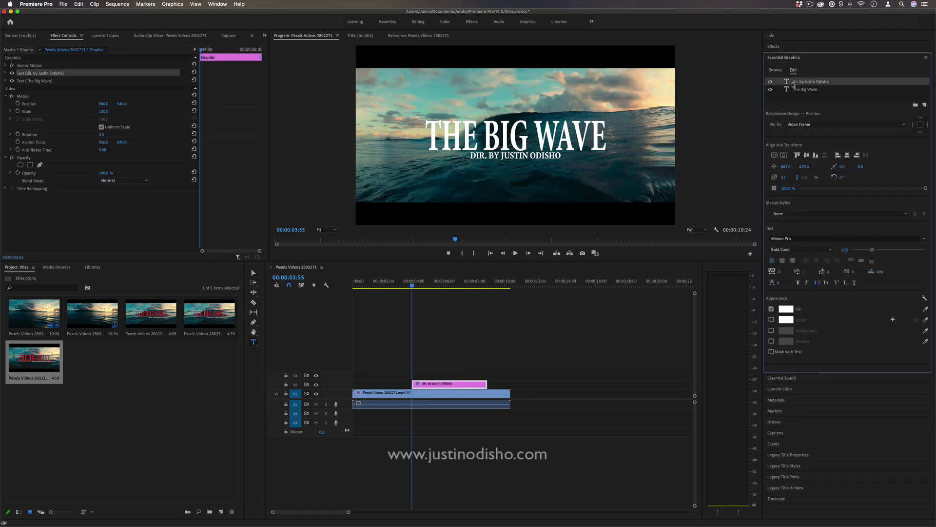
left_click_drag(786, 166, 918, 167)
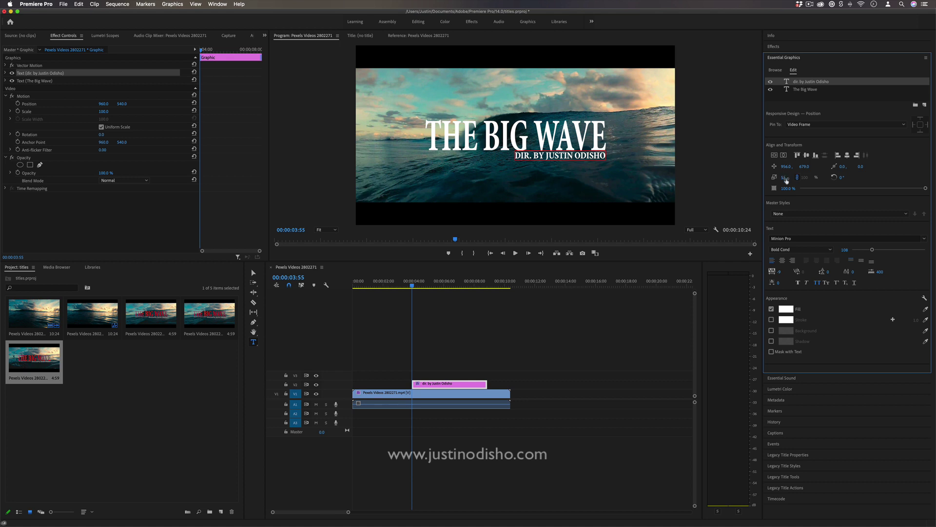
left_click_drag(783, 177, 789, 166)
- Add '2020 Motion Picture Studios' in Medium Italic at size 43, placed at Position X 458
left_click(461, 179)
type("2020")
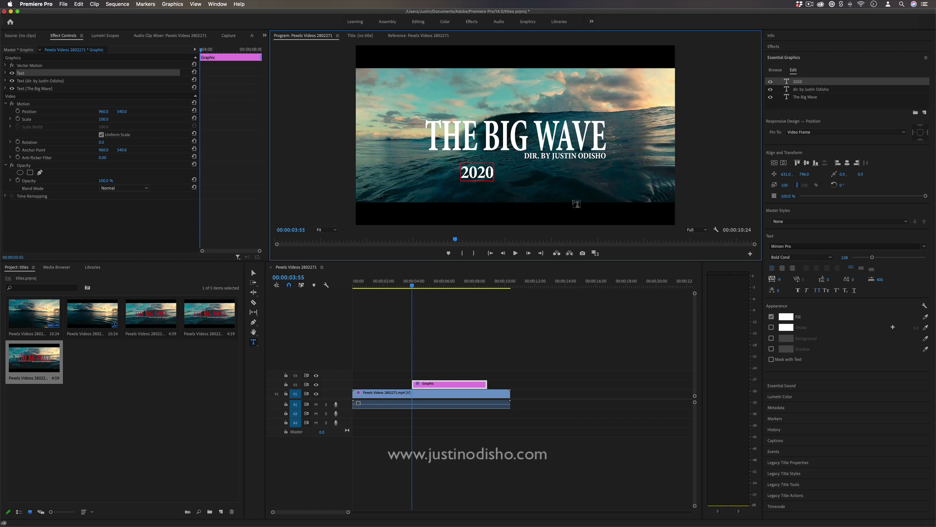
type(" Motion Picture Studios")
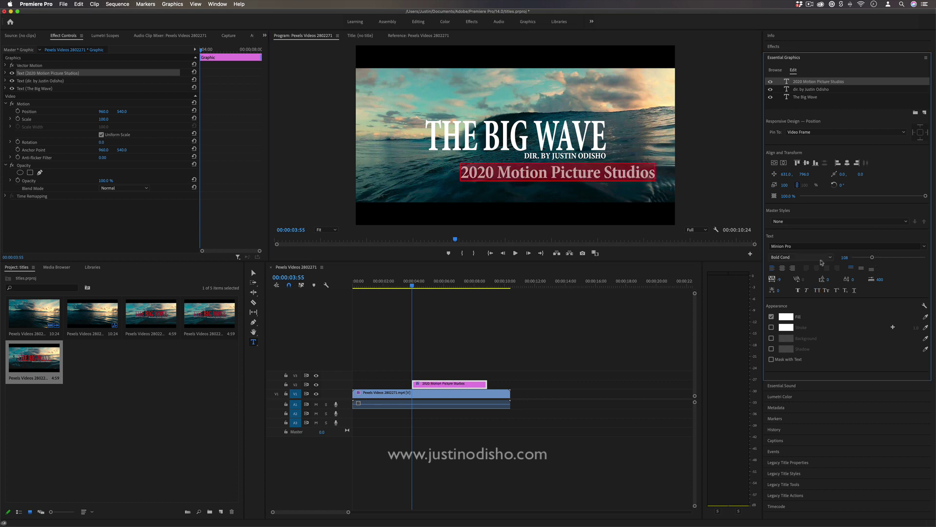
left_click(801, 257)
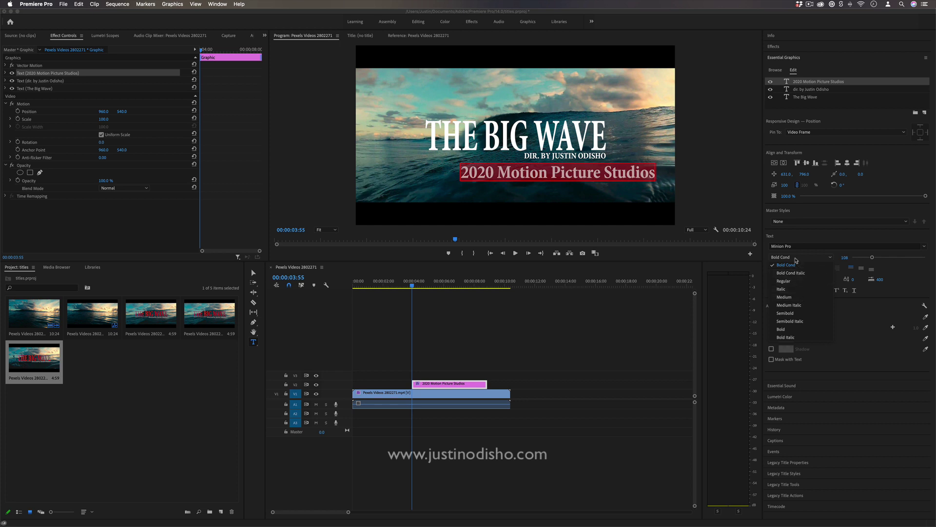
left_click(799, 306)
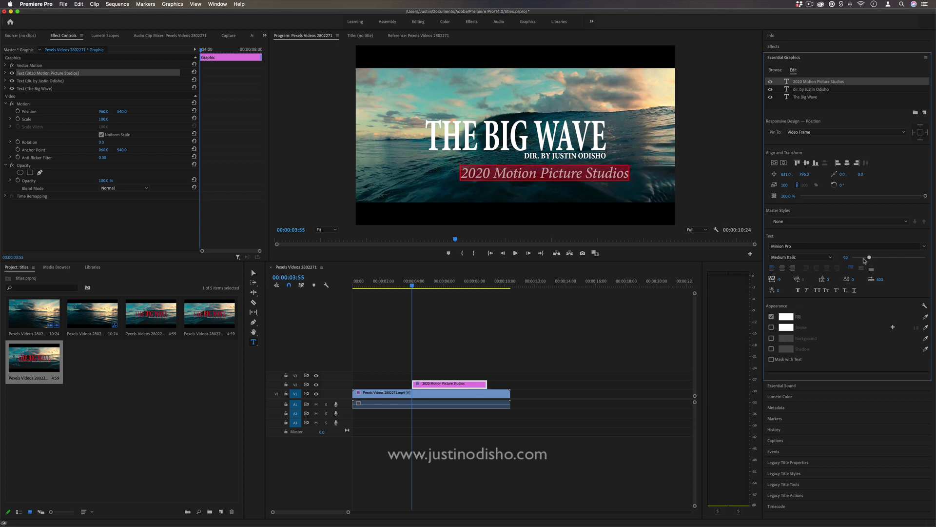
left_click_drag(872, 260, 861, 261)
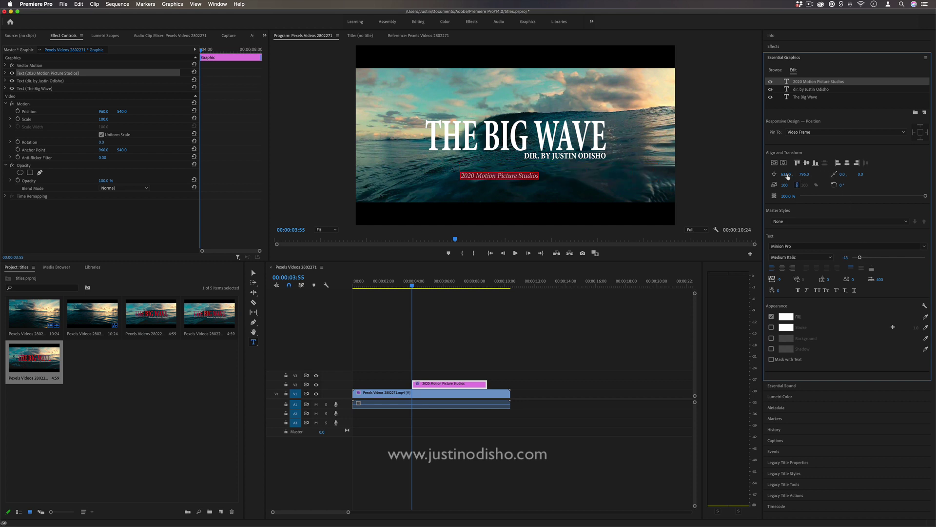
left_click_drag(787, 174, 741, 174)
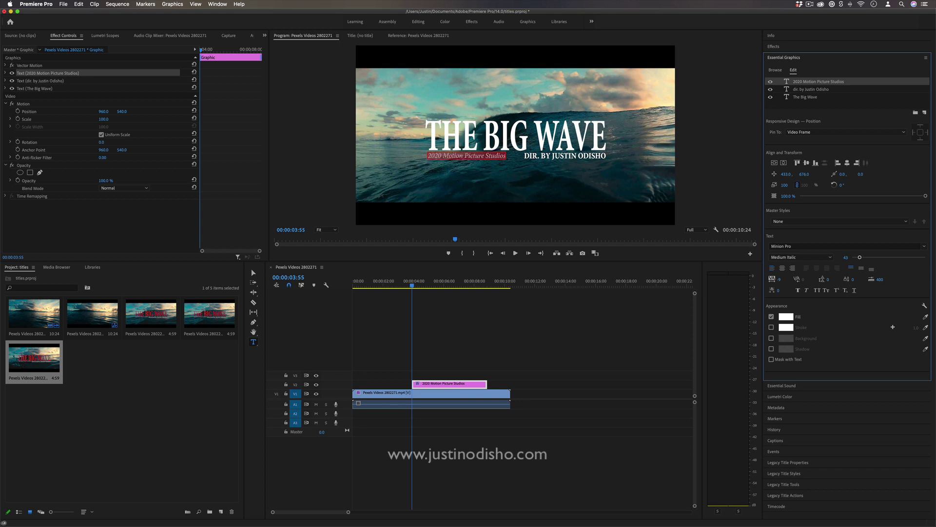
left_click(523, 138)
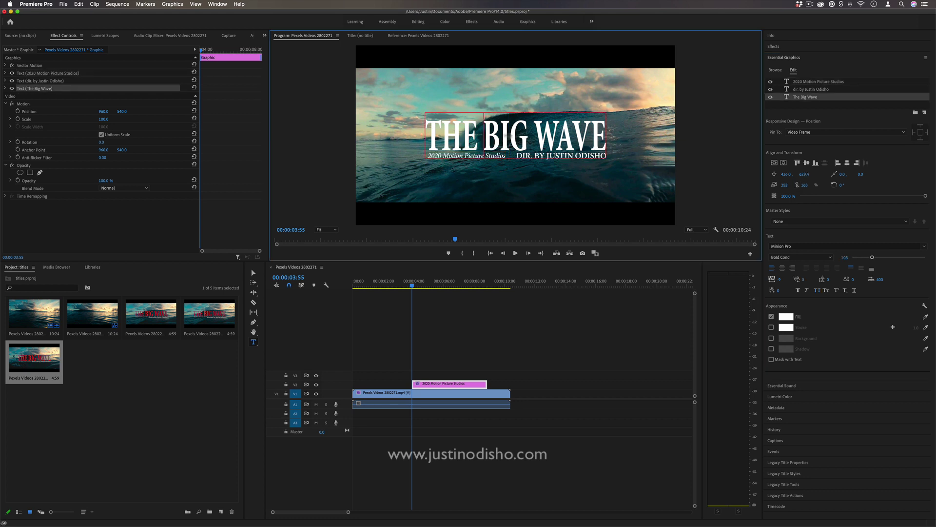
- Colour the word BIG pure red (FF0000)
left_click_drag(481, 134, 528, 136)
left_click(785, 316)
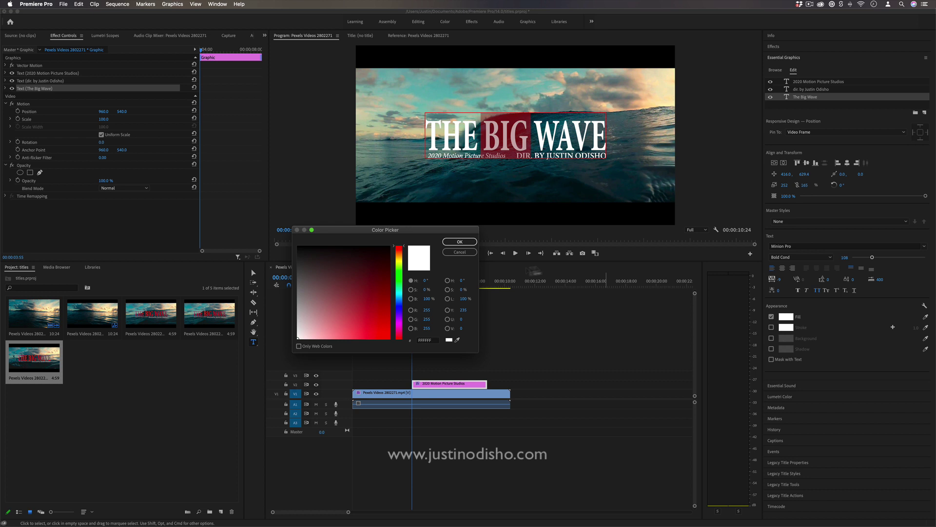
left_click(390, 338)
left_click(463, 244)
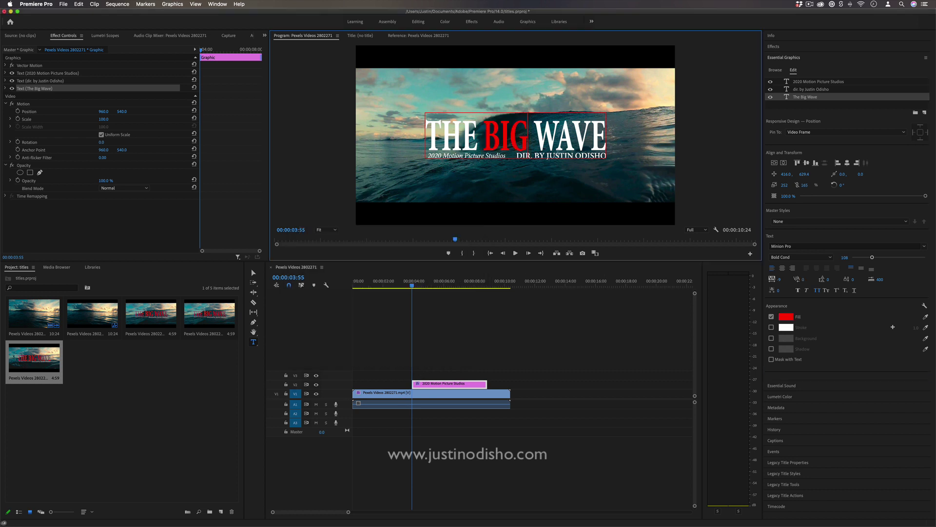
left_click(536, 400)
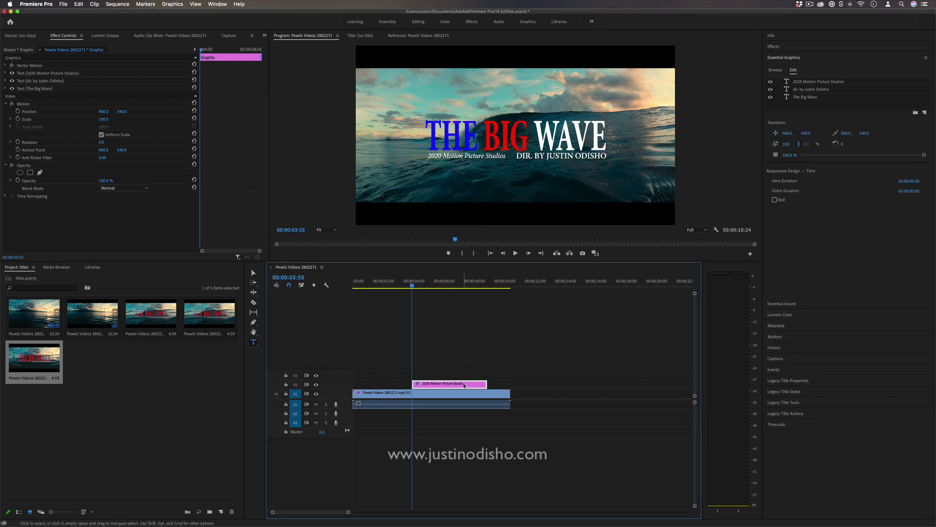
- Scale the graphic to about 81%, try Color Dodge and Difference blending, then return to Normal
mouse_move(104, 119)
left_mouse_down()
mouse_move(94, 119)
mouse_move(108, 119)
left_mouse_up()
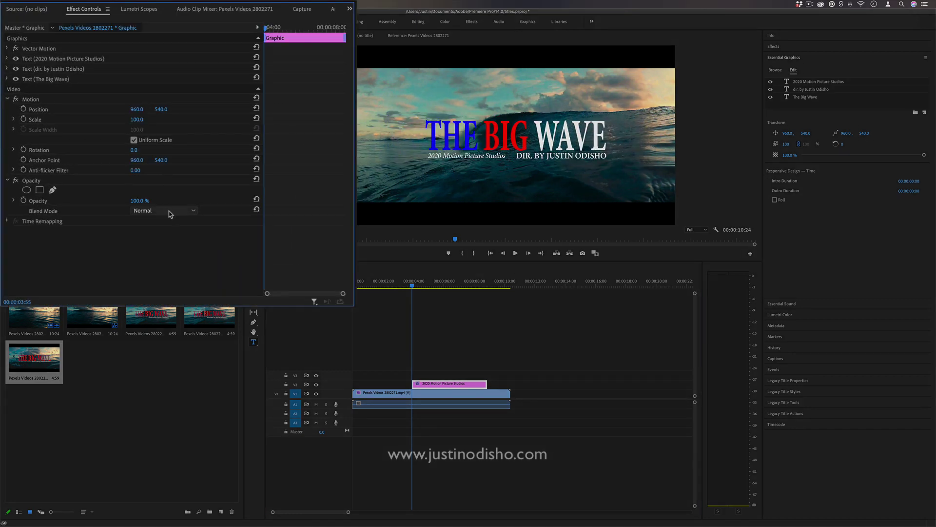
left_click(130, 190)
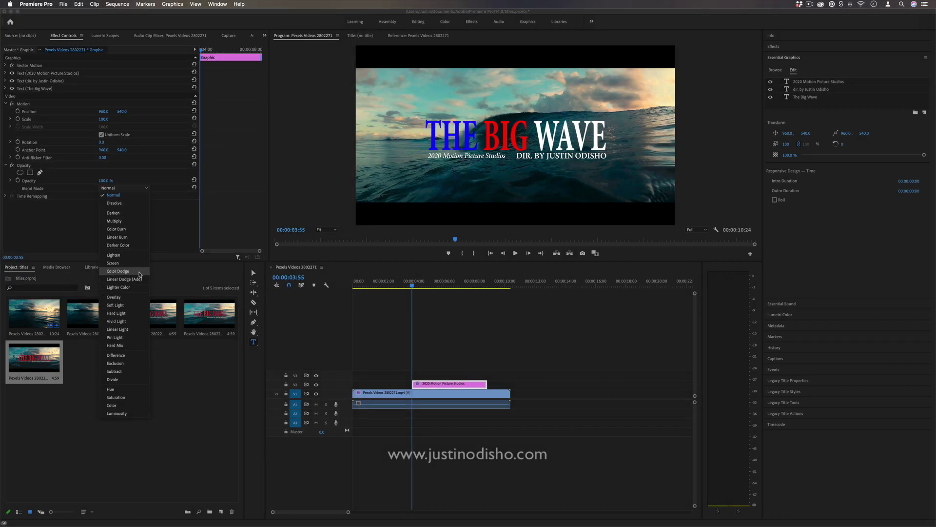
left_click(120, 271)
left_click(132, 189)
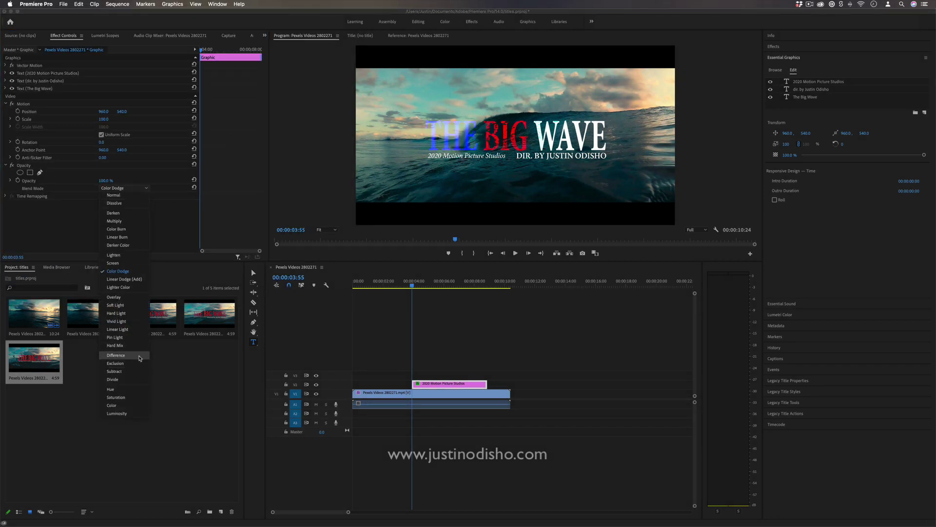
left_click(139, 357)
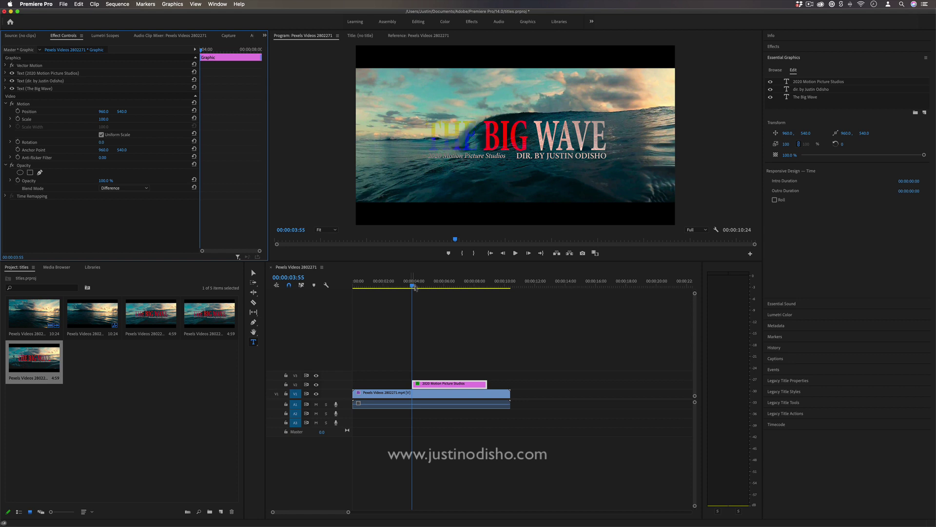
mouse_move(414, 285)
left_mouse_down()
mouse_move(429, 286)
mouse_move(417, 287)
left_mouse_up()
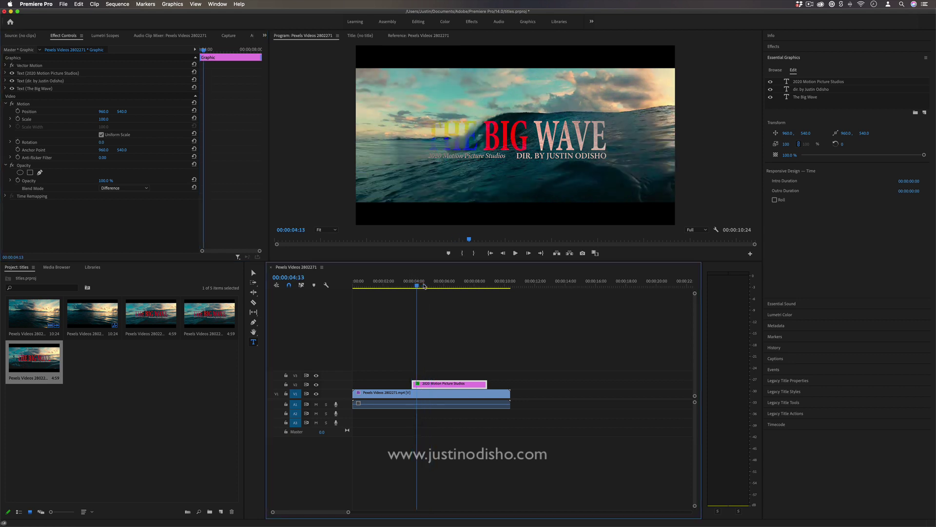
left_click(124, 188)
left_click(112, 195)
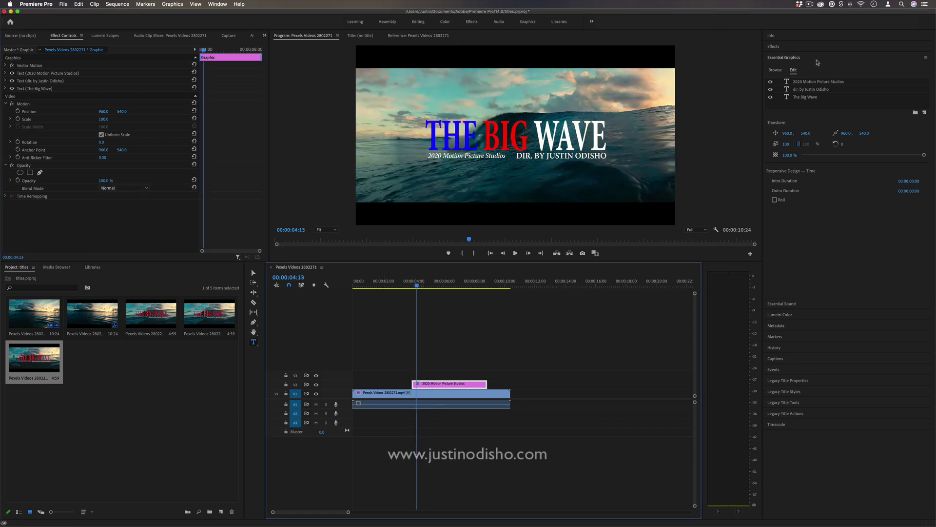
- Search the Effects panel for 'alpha'
left_click(797, 47)
left_click(799, 57)
type("alpha")
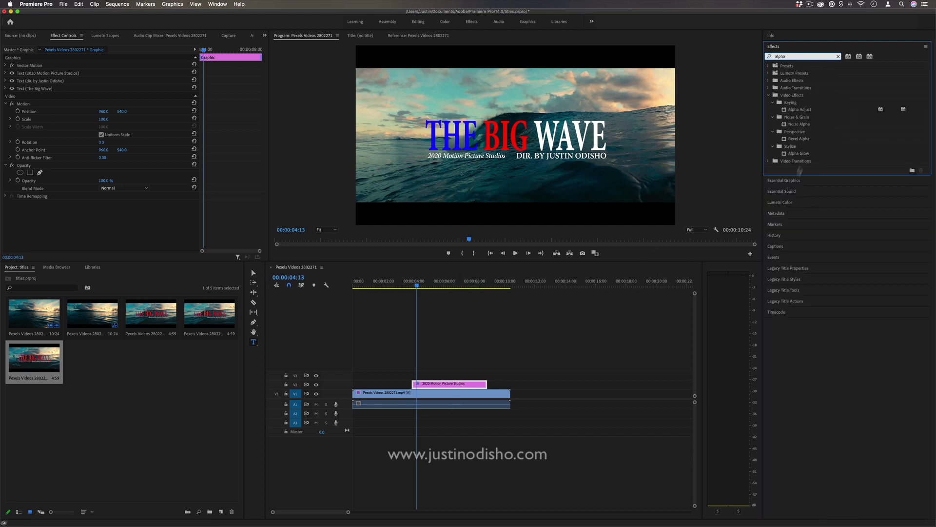
- Apply Alpha Glow to the V2 title graphic, adjust its start colour and brightness, then switch it off
left_click_drag(808, 155, 458, 384)
scroll(120, 211, "down", 2)
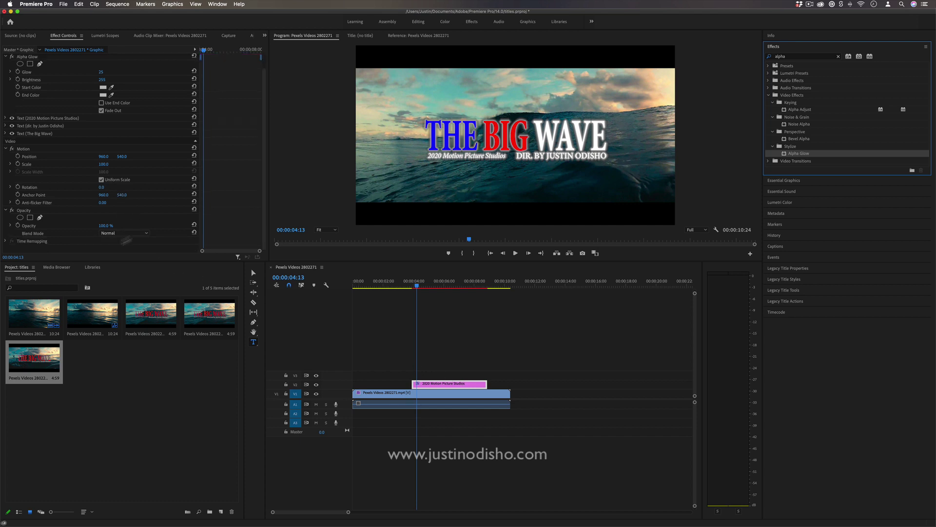
scroll(103, 190, "up", 2)
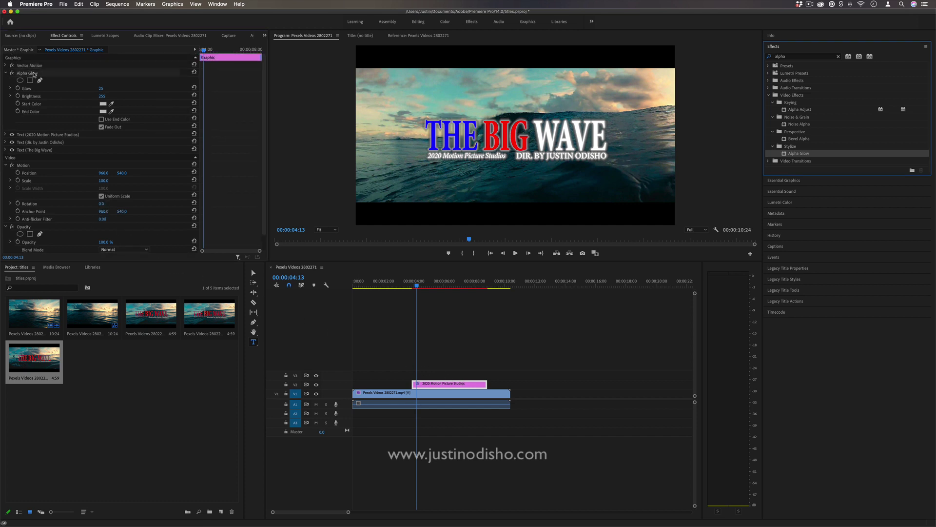
left_click(12, 73)
left_click(12, 73)
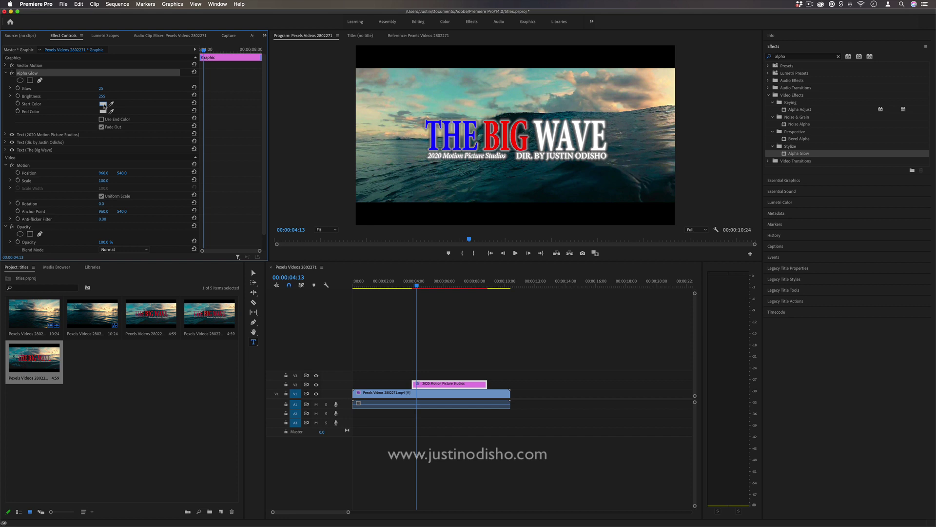
left_click(103, 104)
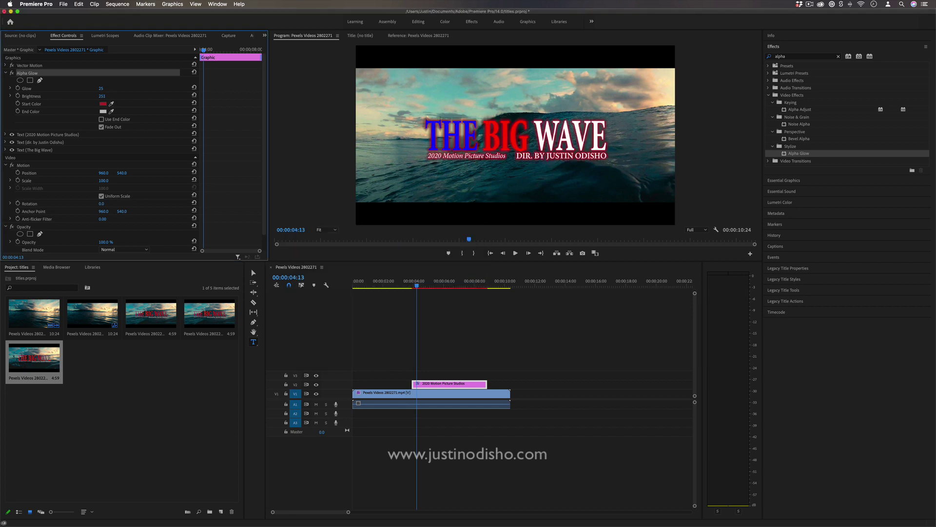
mouse_move(102, 96)
left_mouse_down()
mouse_move(117, 96)
mouse_move(103, 96)
left_mouse_up()
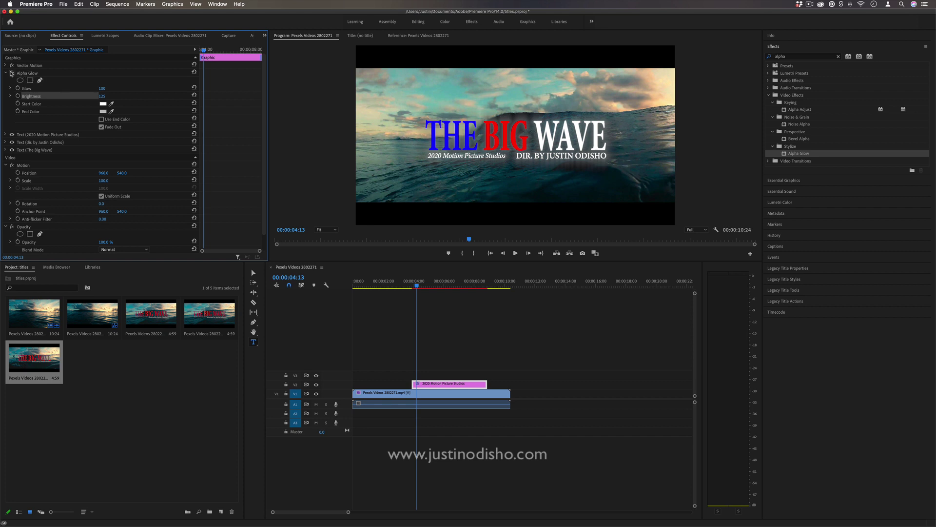
left_click(12, 73)
left_click(39, 68)
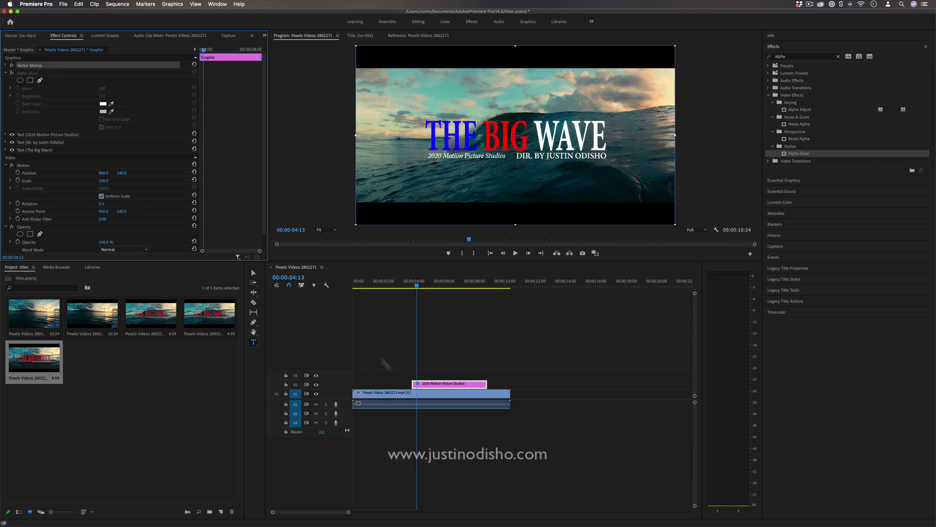
left_click(784, 181)
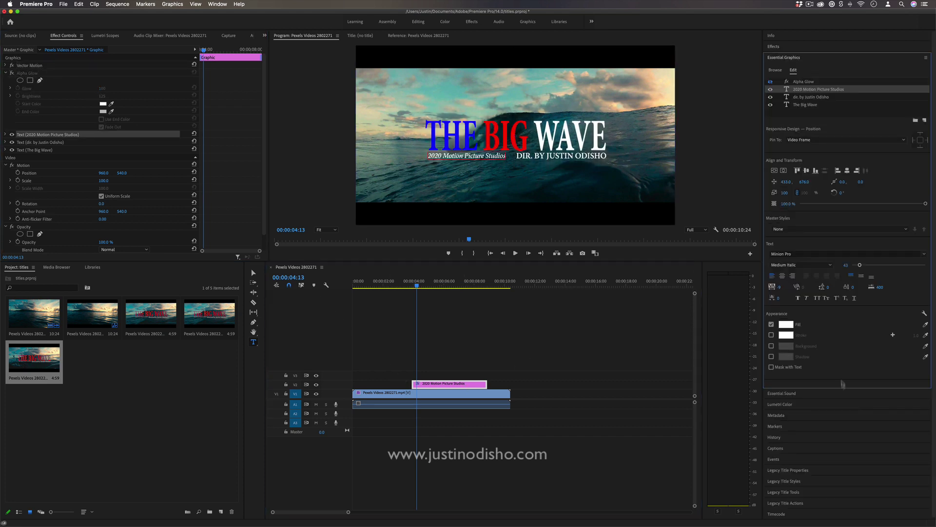
- Give the whole title a stroke with no fill and set the stroke width to 2.0
left_click(490, 135)
key("super+a")
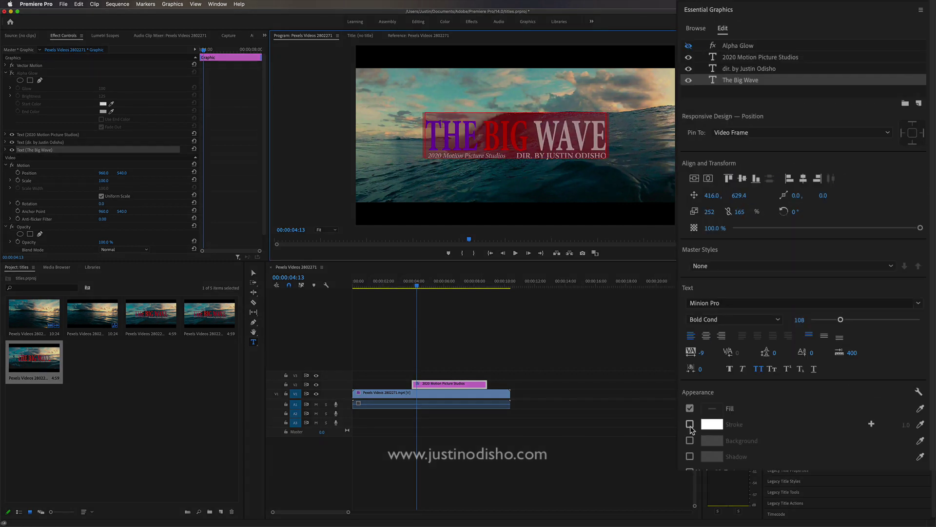
left_click(772, 336)
left_click_drag(886, 431, 900, 431)
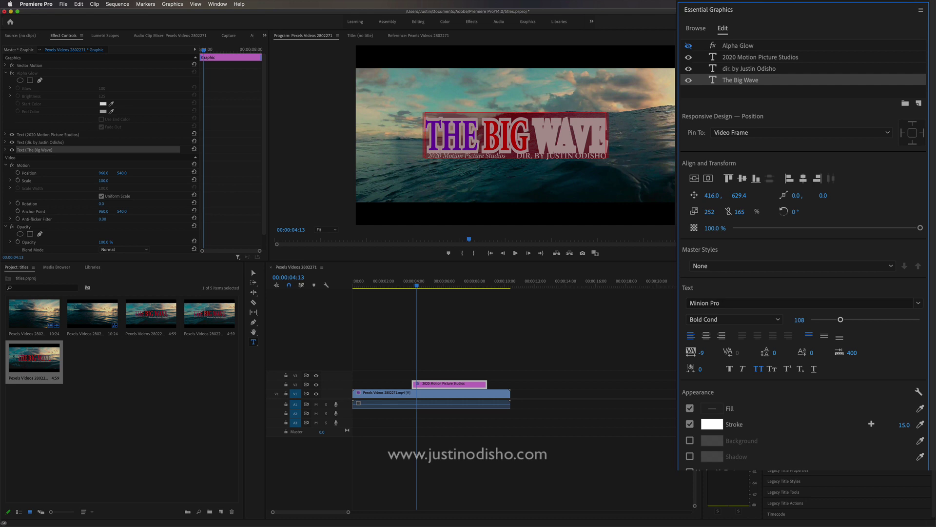
left_click(691, 409)
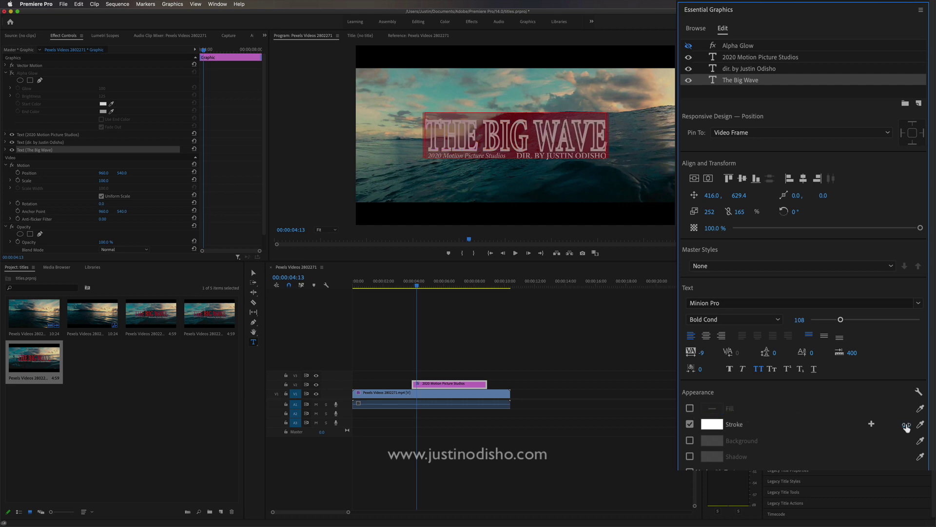
left_click_drag(906, 424, 895, 425)
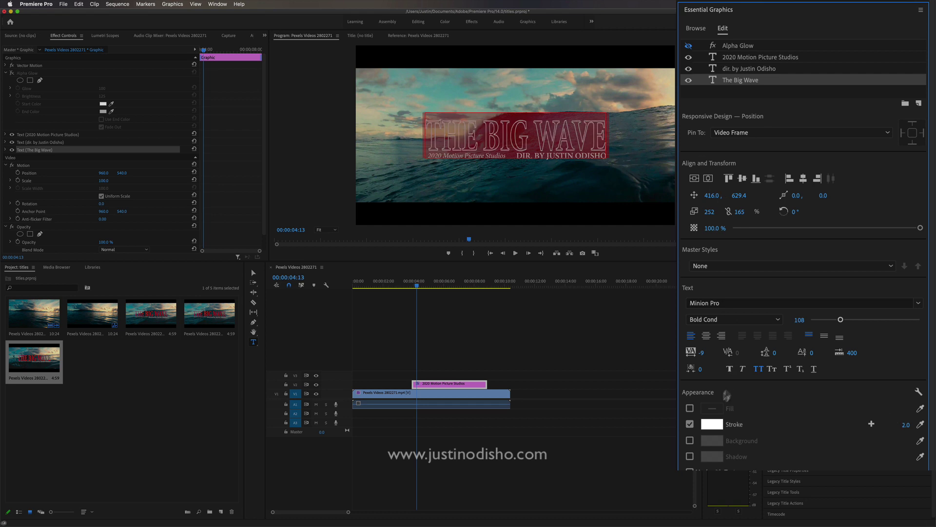
- Change the outline colour to a saturated yellow and preview the result
left_click(712, 423)
left_click(399, 265)
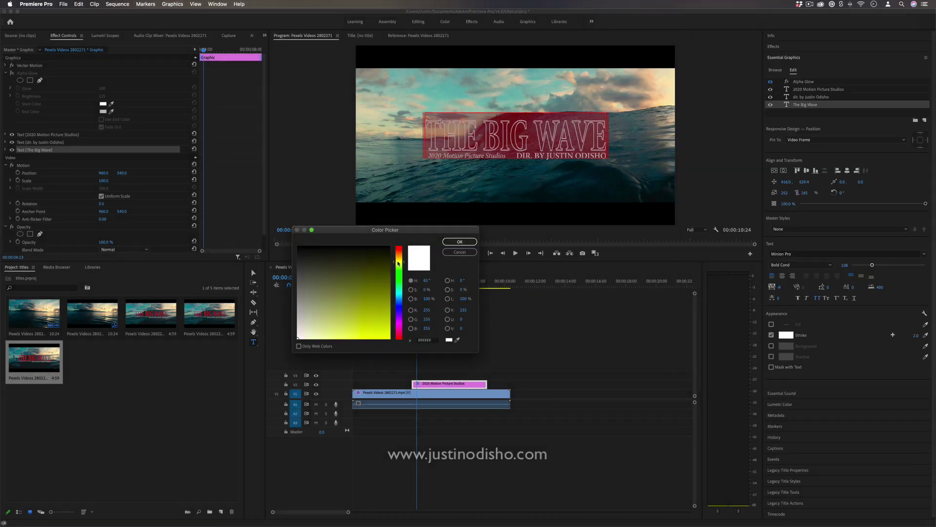
left_click(390, 336)
left_click(460, 241)
left_click(503, 132)
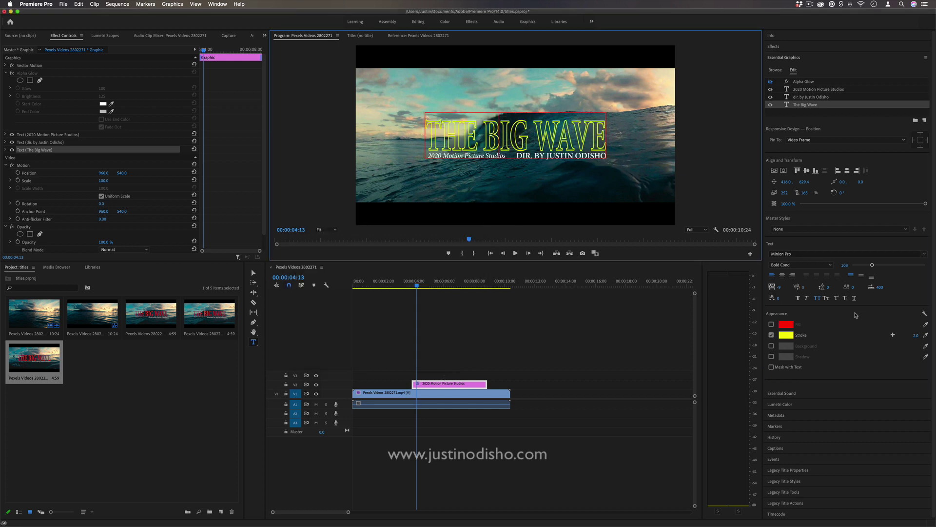
left_click(471, 373)
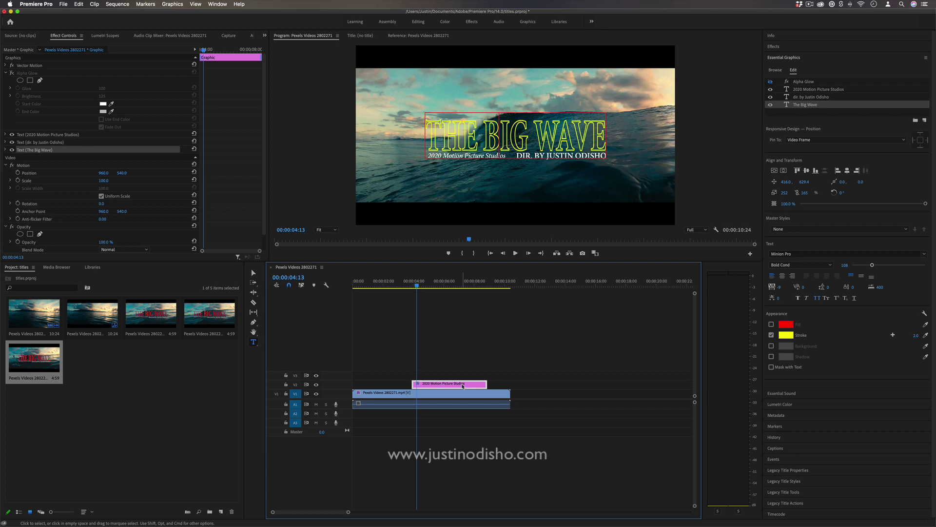
- Play back the sequence and move the 'name 2 name 3' text above the title
key("space")
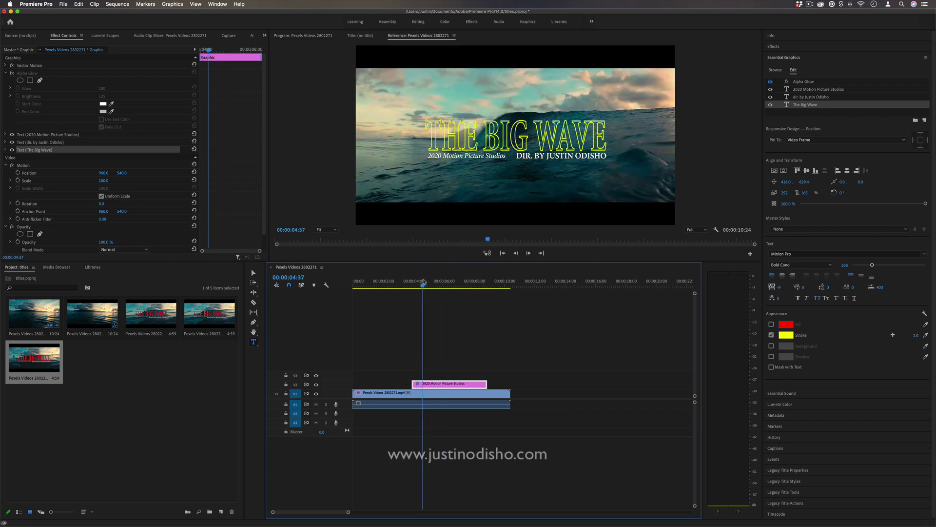
mouse_move(437, 282)
left_mouse_down()
mouse_move(428, 281)
mouse_move(448, 282)
mouse_move(436, 283)
left_mouse_up()
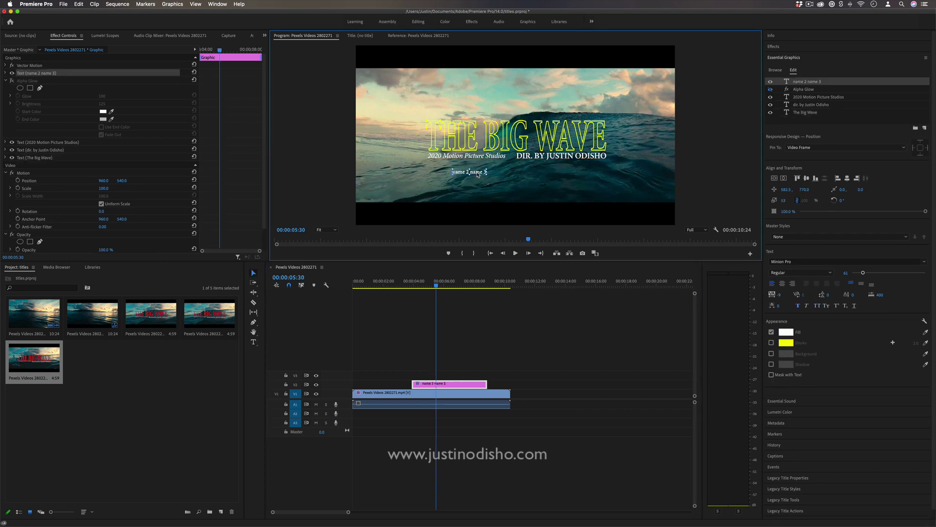
left_click_drag(478, 175, 596, 120)
- Toggle Mask with Text on and off, then select the 'name 2 name 3' graphic clip
left_click(587, 308)
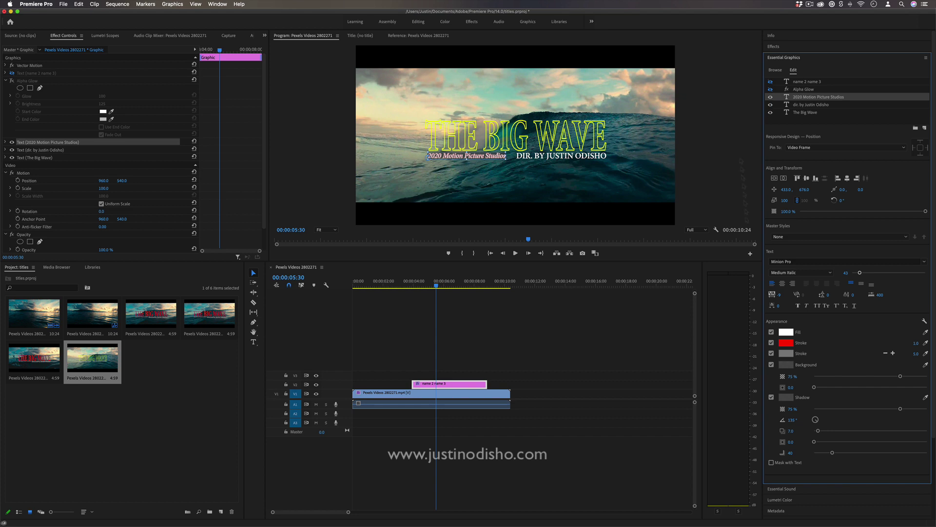
left_click(771, 462)
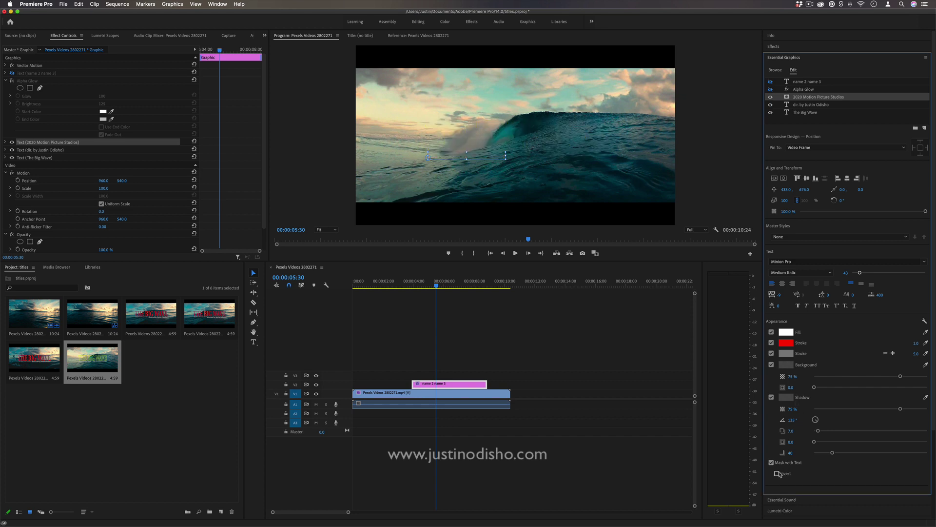
left_click(779, 463)
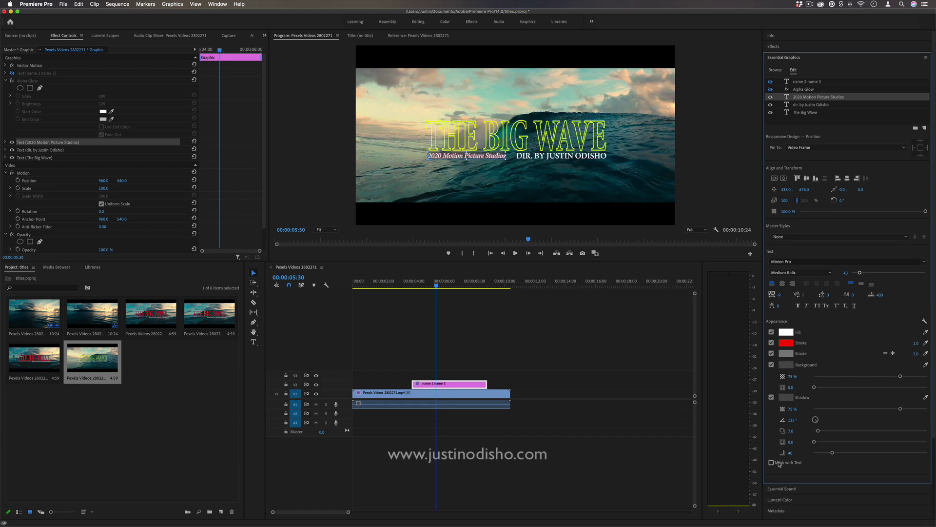
left_click(424, 349)
left_click(459, 384)
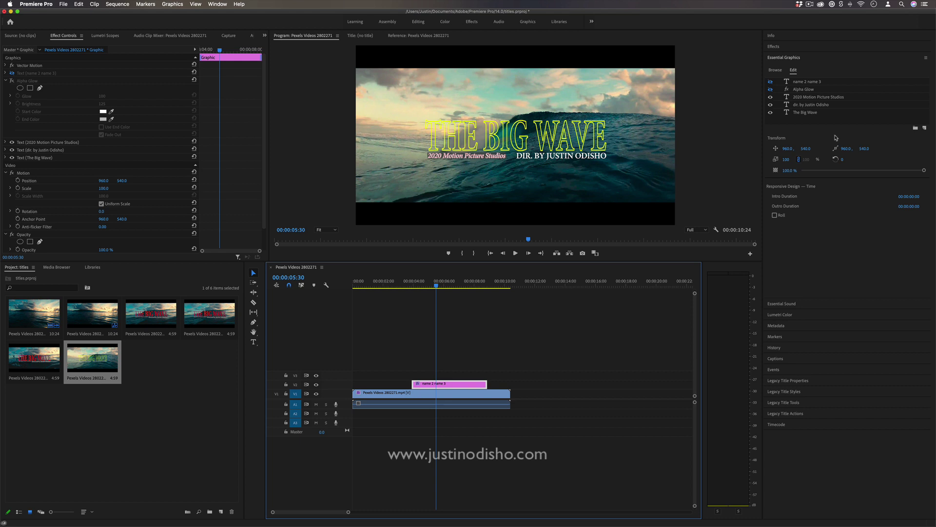
- Create a new 1920×1080 Photoshop file from Premiere and name it title sample.psd
left_click(161, 404)
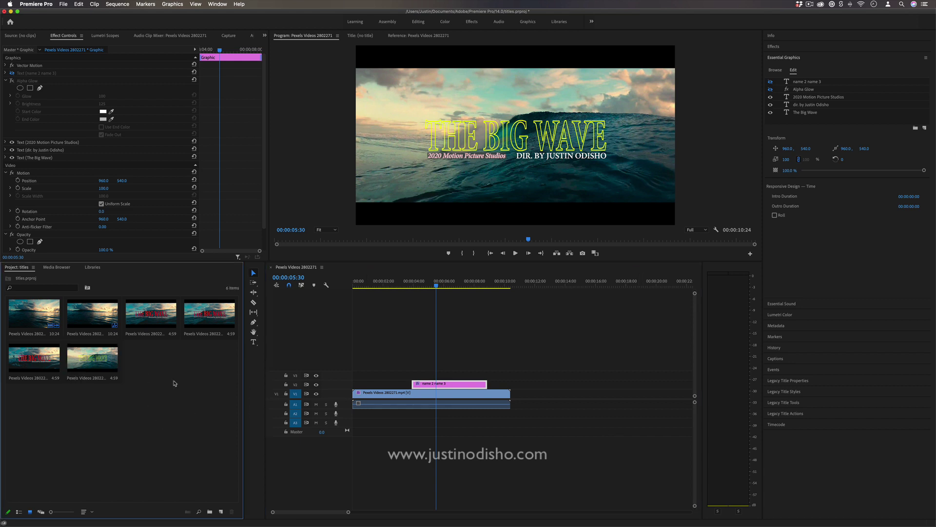
left_click(63, 4)
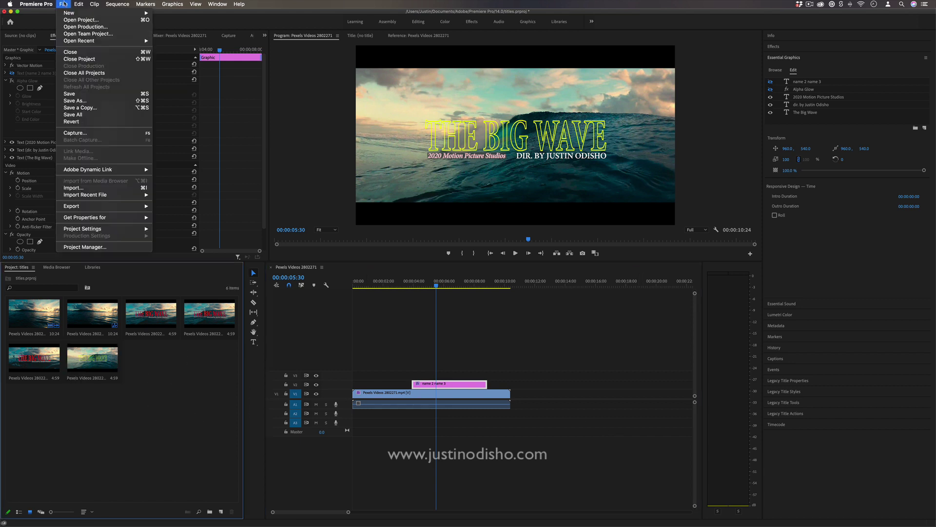
mouse_move(70, 13)
left_click(180, 106)
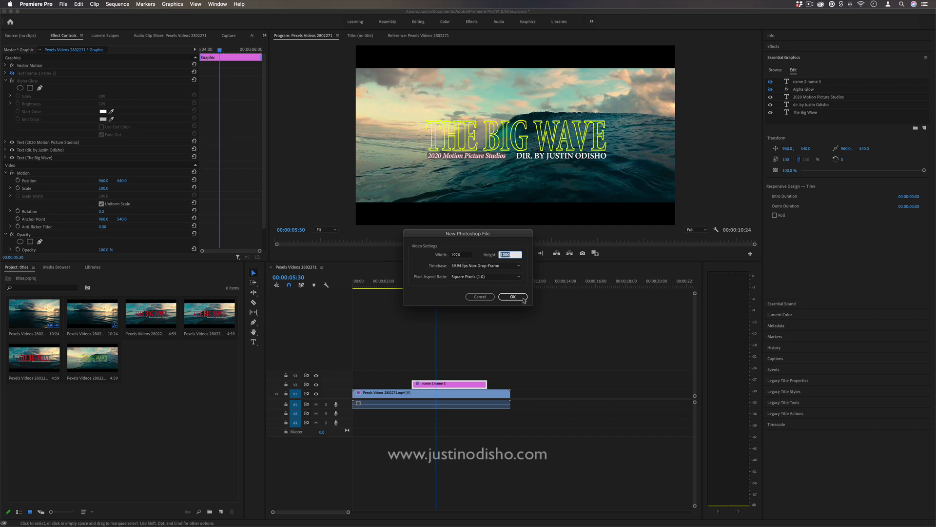
left_click(513, 296)
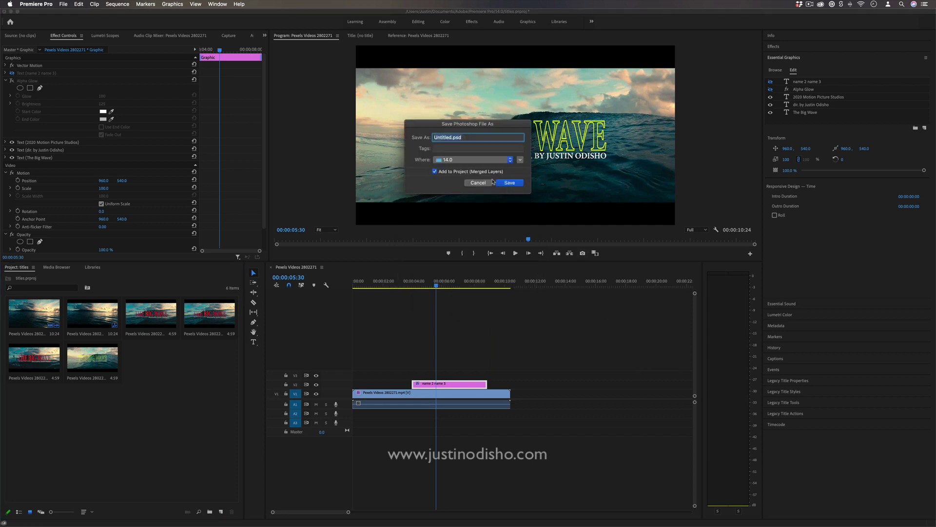
left_click(456, 140)
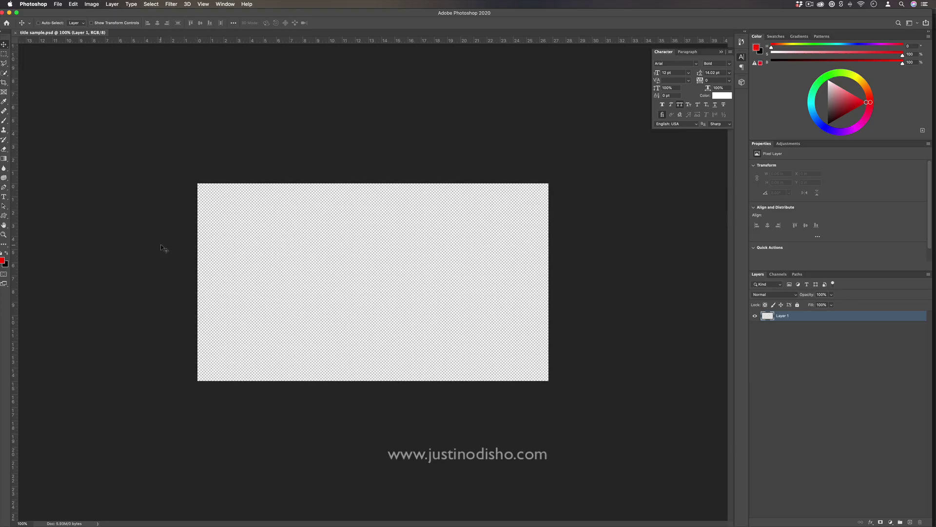
- Draw a bass clef custom shape left of the canvas centre
left_click(17, 13)
left_click(7, 215)
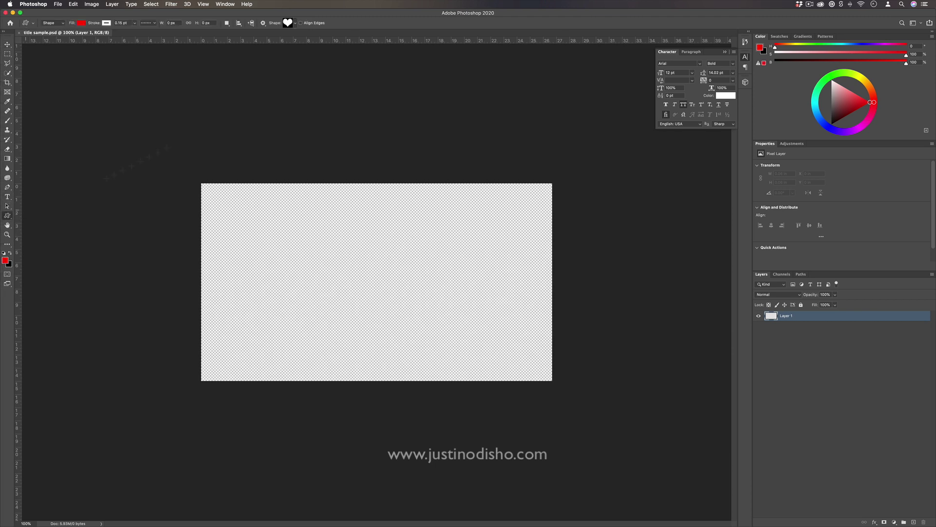
left_click(295, 23)
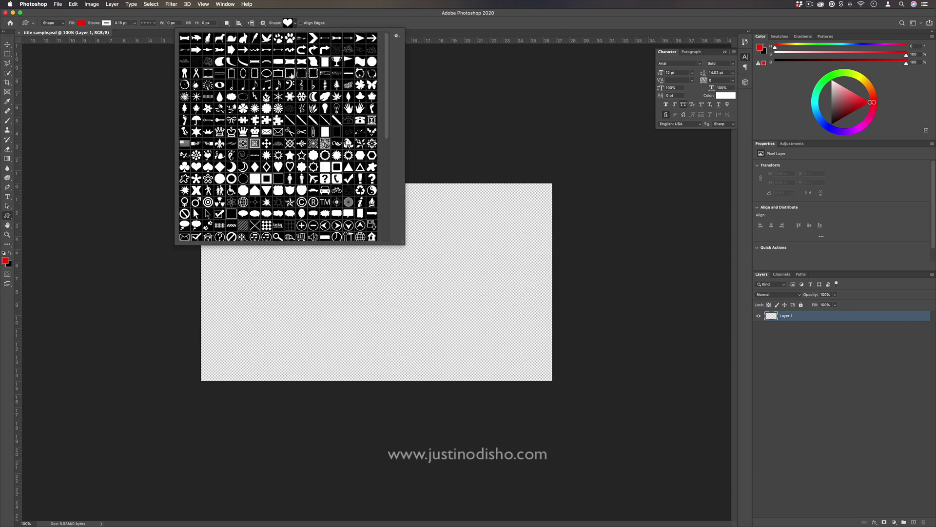
left_click(290, 73)
left_click_drag(307, 297, 332, 319)
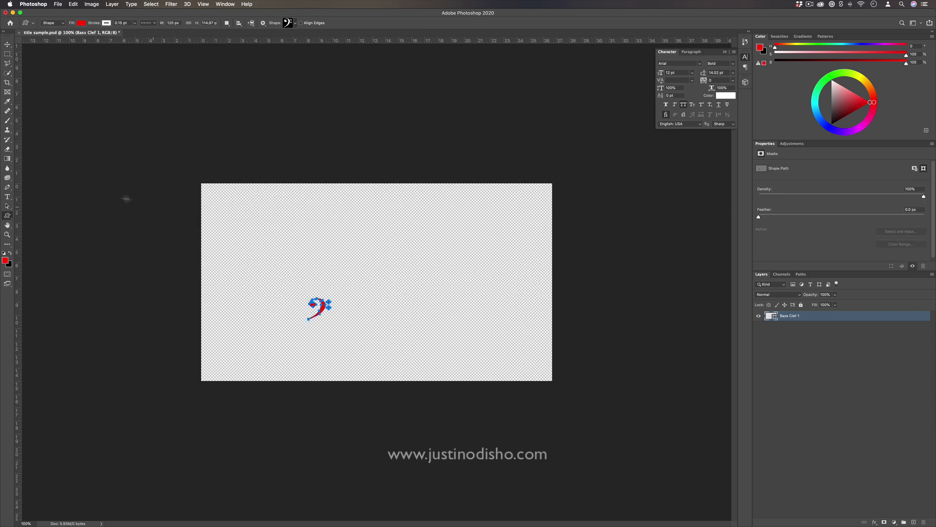
- Add a text layer on the canvas, then close title sample.psd, saving changes
left_click(7, 197)
left_click(345, 254)
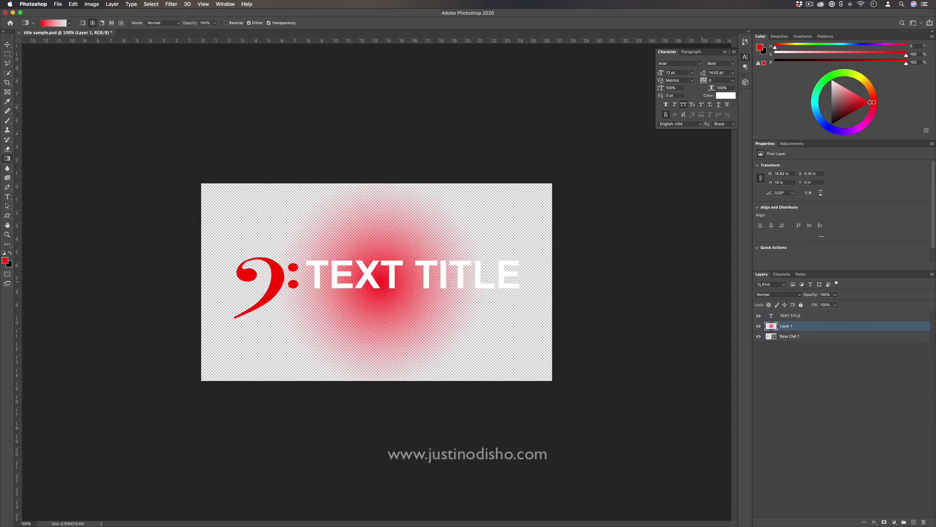
left_click(19, 33)
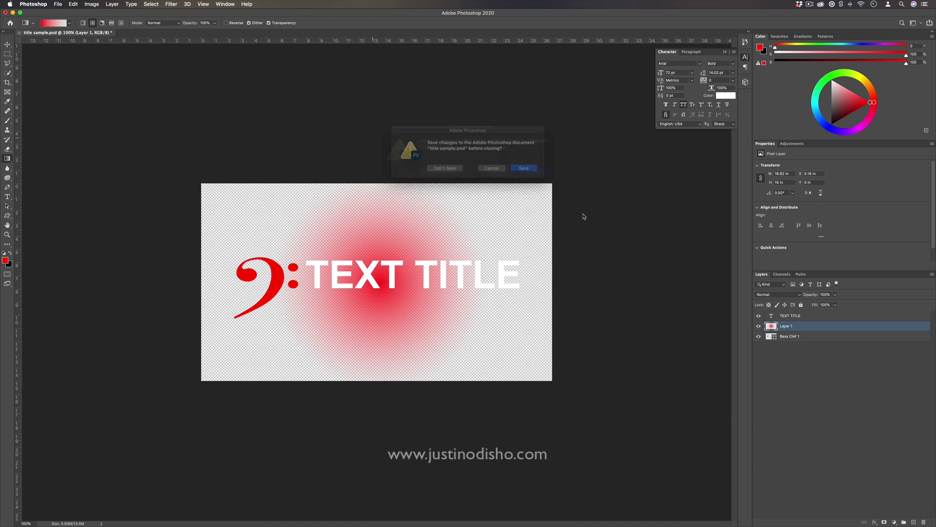
left_click(531, 169)
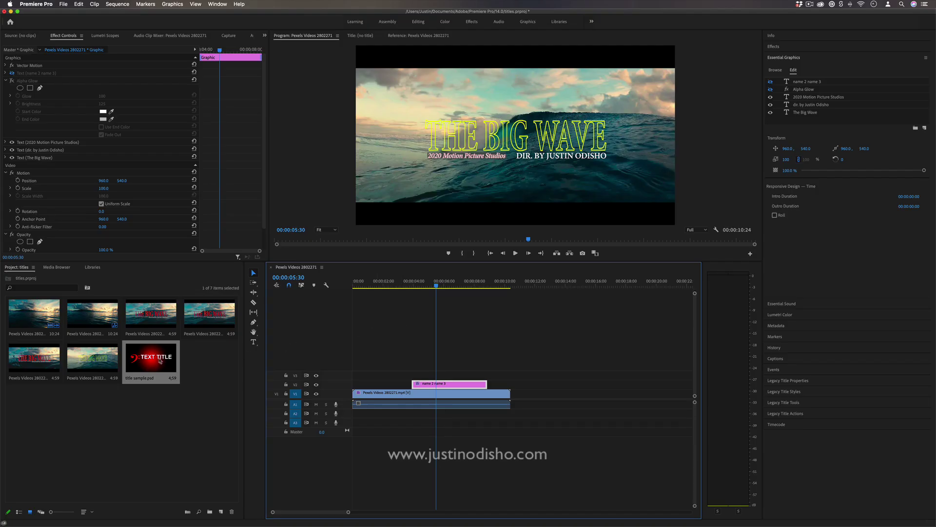
- Place title sample.psd on V3 above the titles, hide track V3, and save the project
left_click(150, 359)
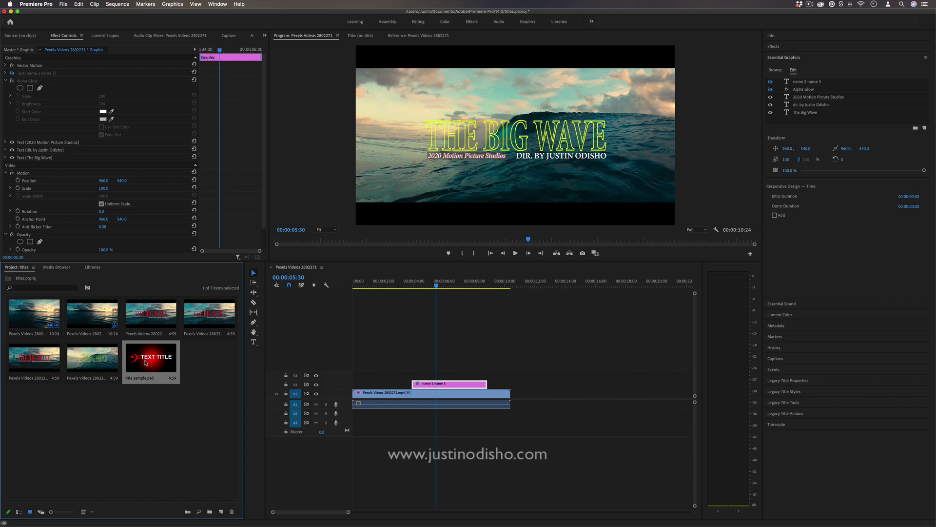
left_click_drag(142, 365, 418, 381)
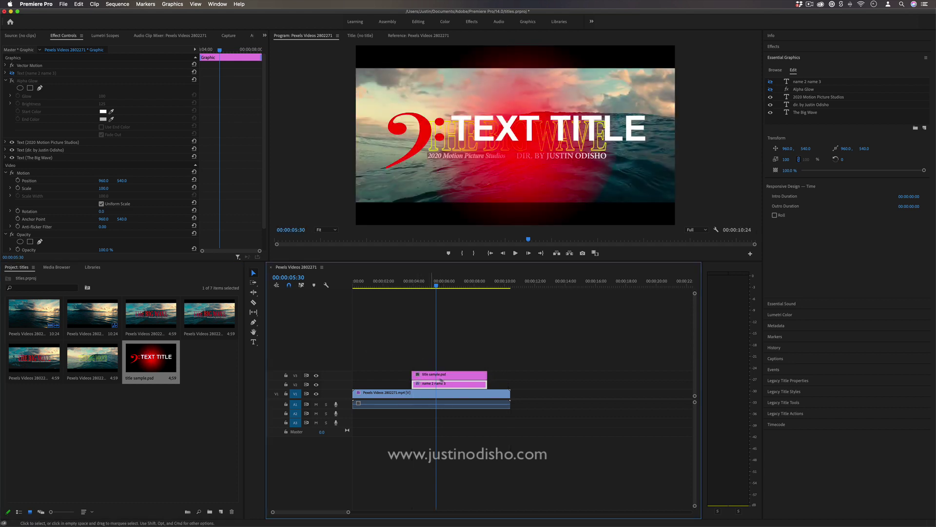
left_click(316, 384)
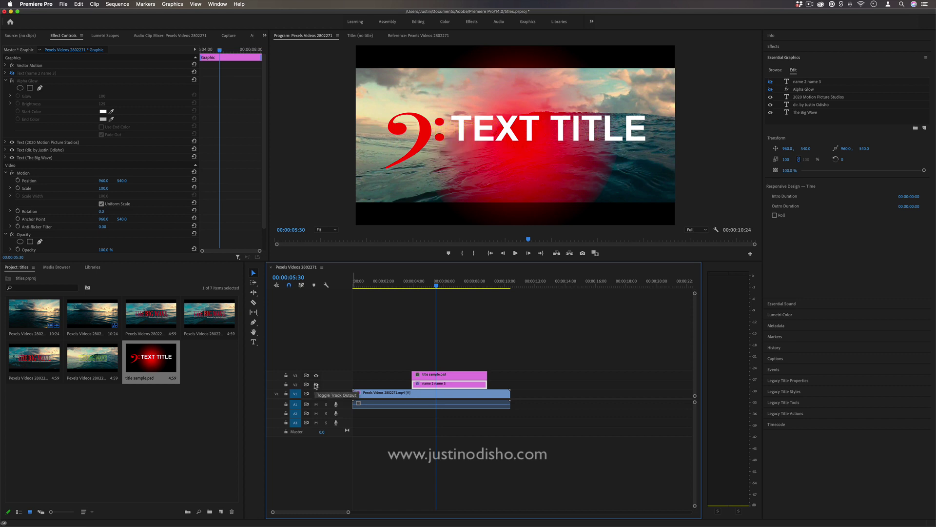
left_click(316, 384)
left_click(316, 375)
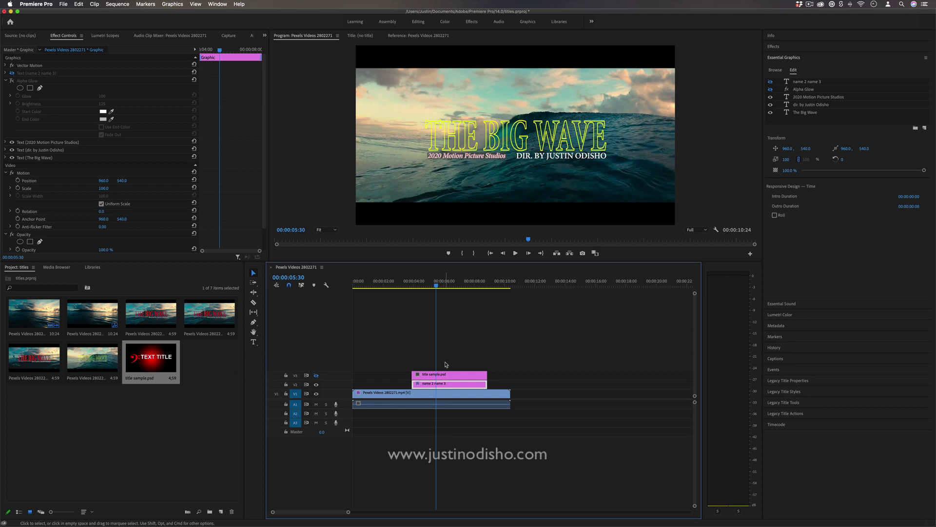
key("super+s")
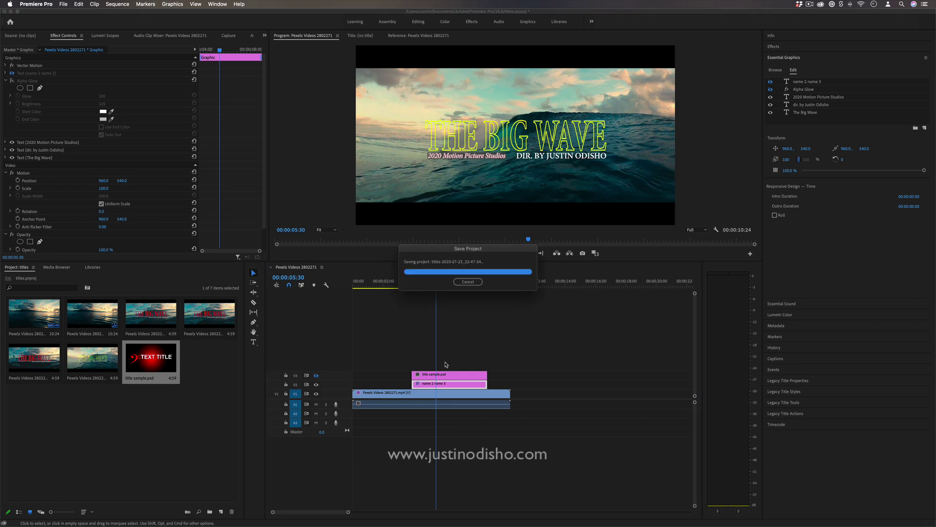